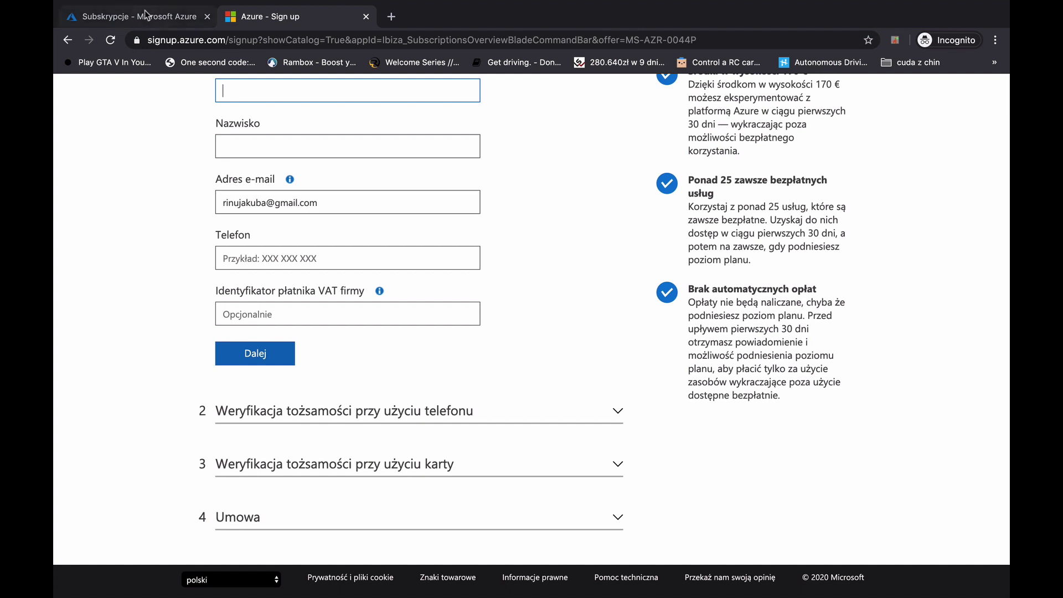
Leave the Subskrypcje list and return to the Azure portal home page.
click(141, 17)
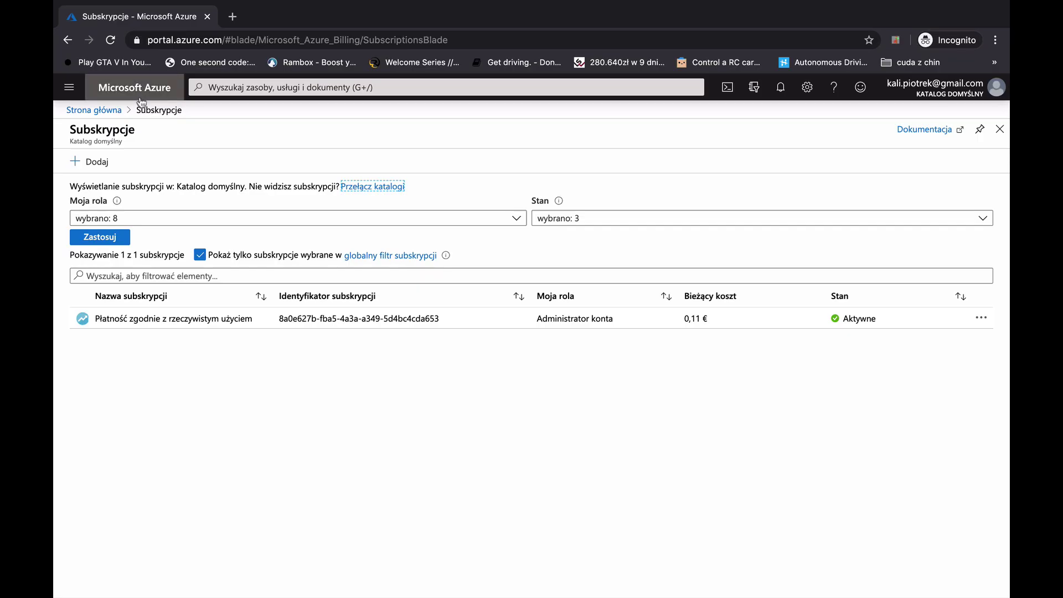
click(140, 95)
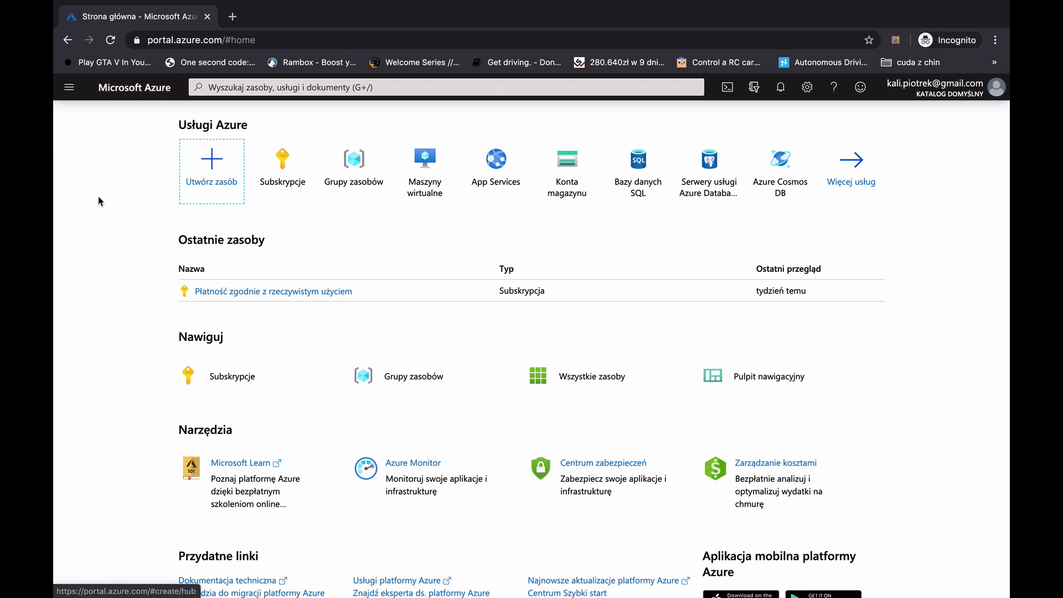
Search the Marketplace under Utwórz zasób for 'Windows 10' and pick the Microsoft Windows 10 offer.
click(70, 90)
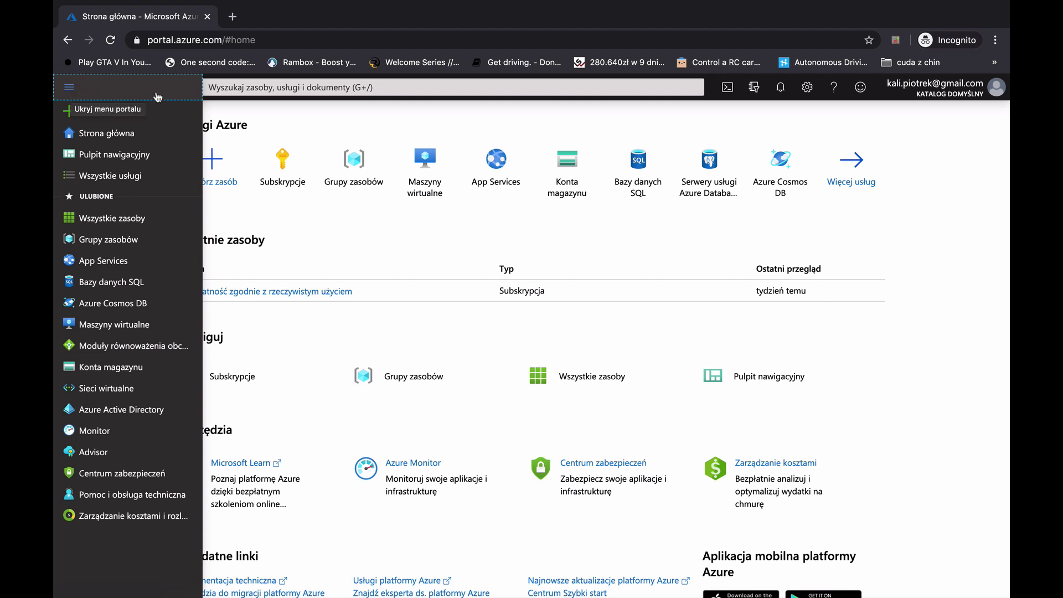
click(119, 114)
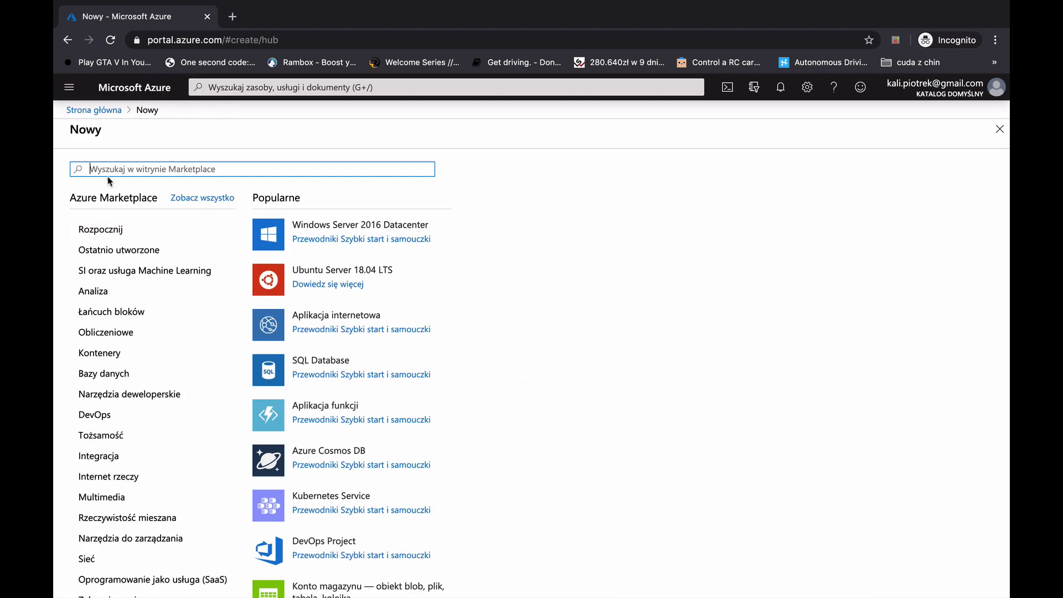
text(Wins)
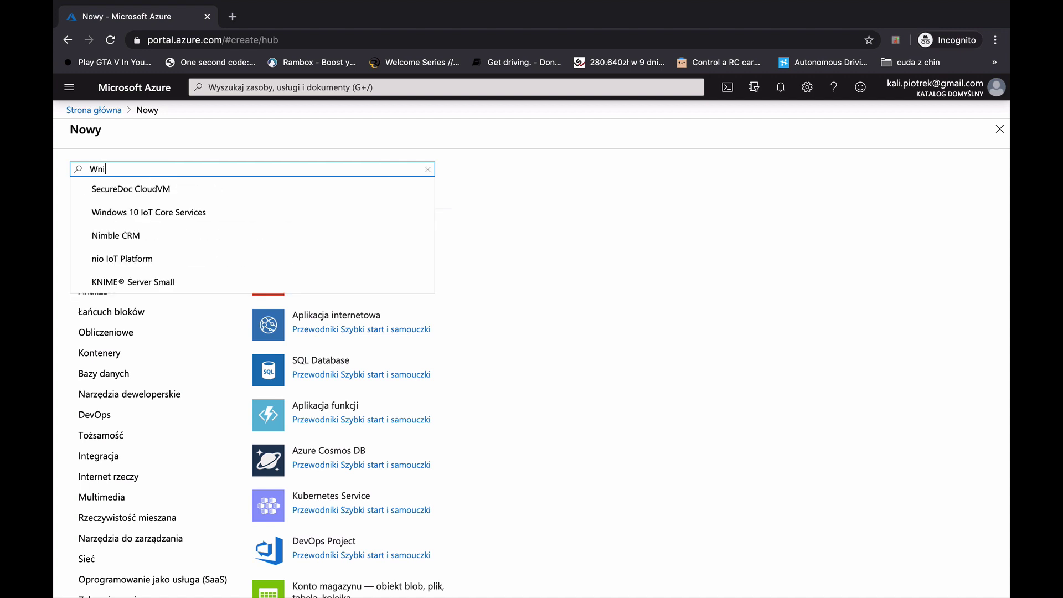
key(BackSpace)
text(dows 10)
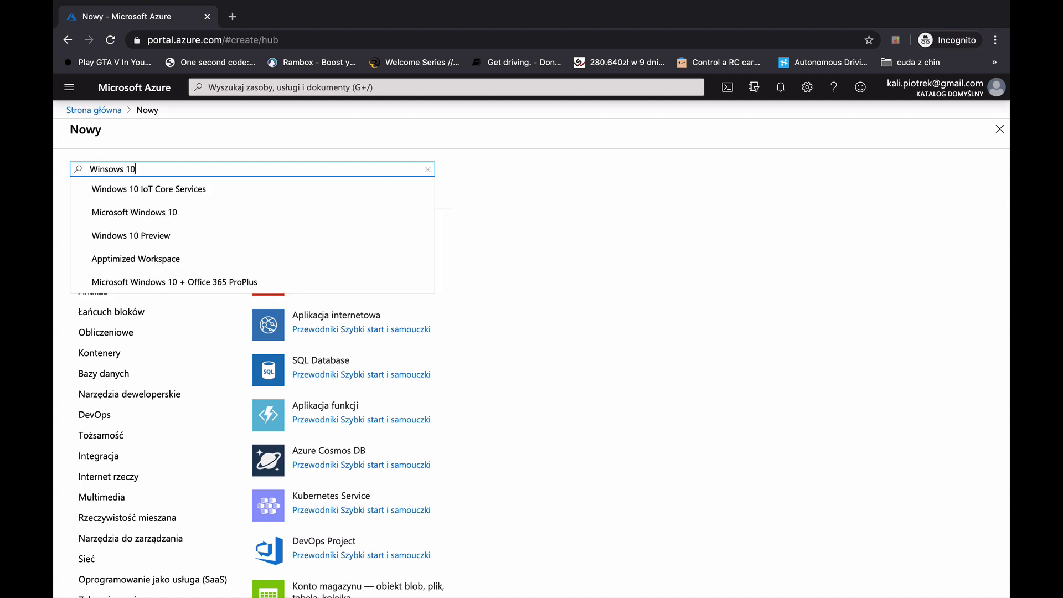
click(157, 208)
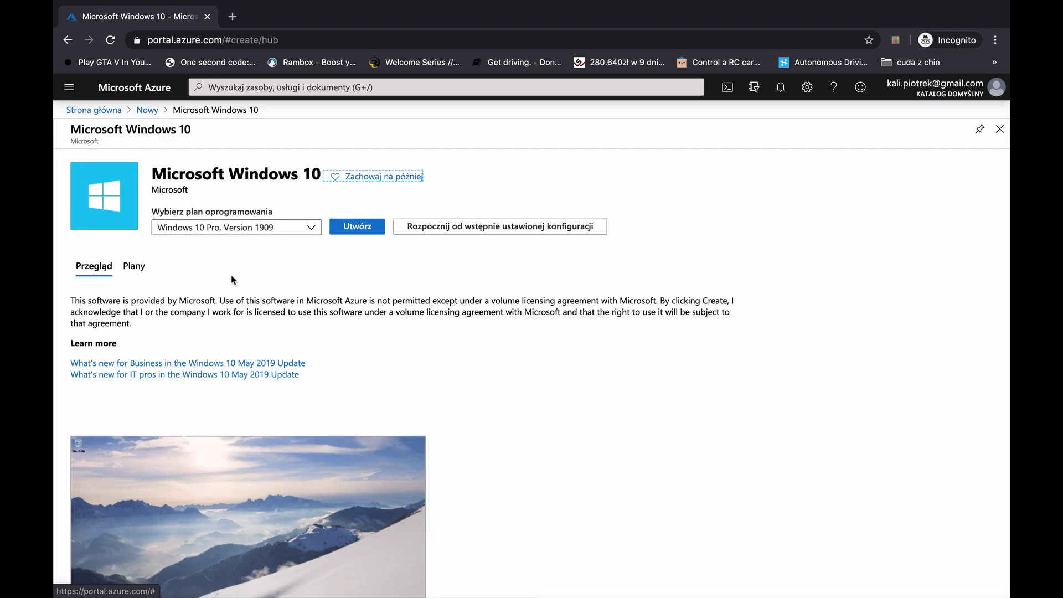
Start creating the Windows 10 VM in a new resource group named 'gaming'.
click(356, 229)
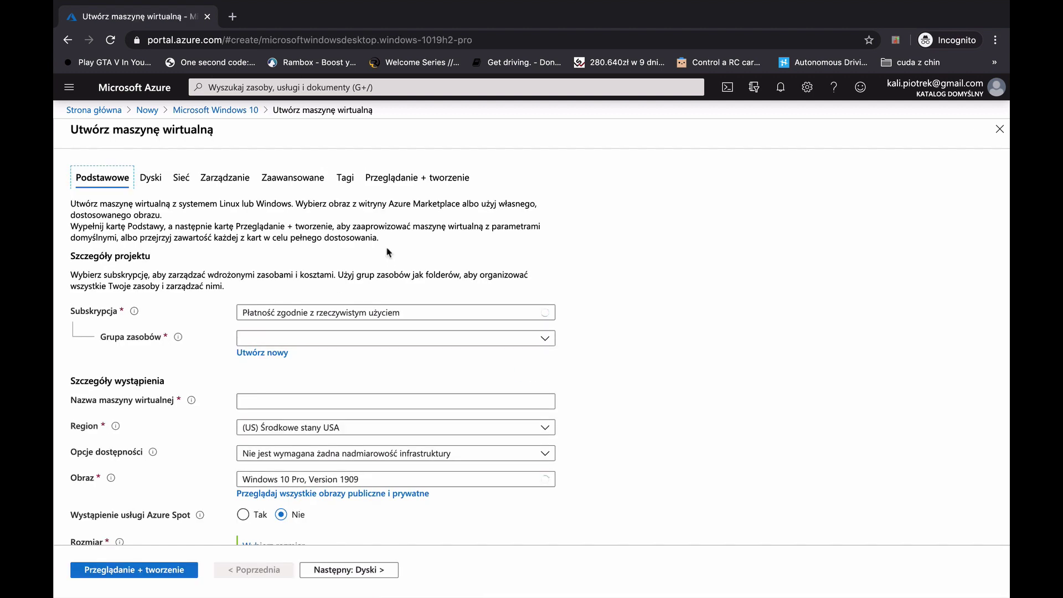
scroll(386, 248, down, 2)
scroll(387, 248, down, 1)
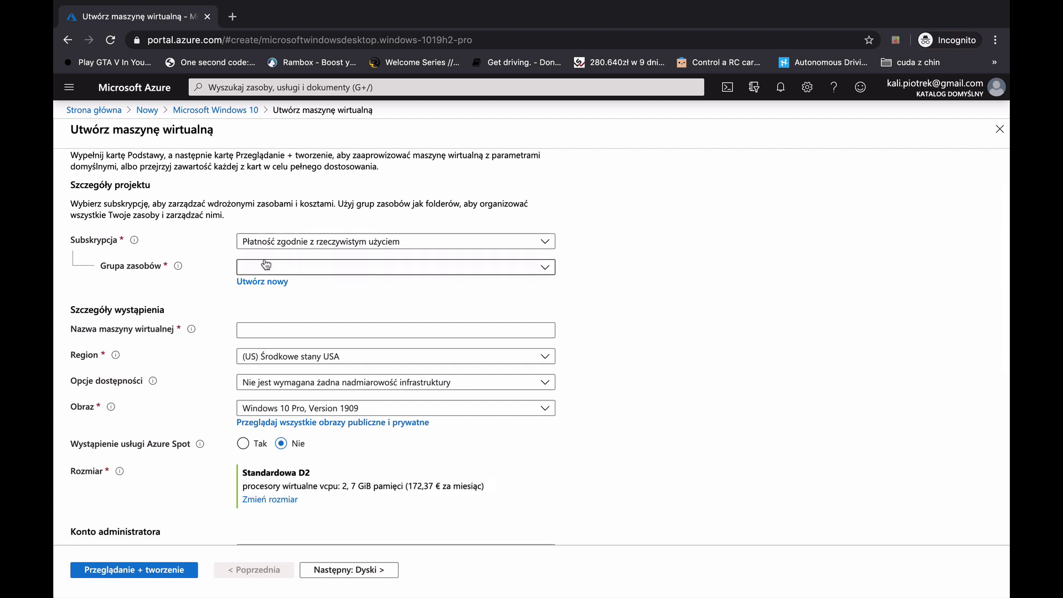
click(256, 282)
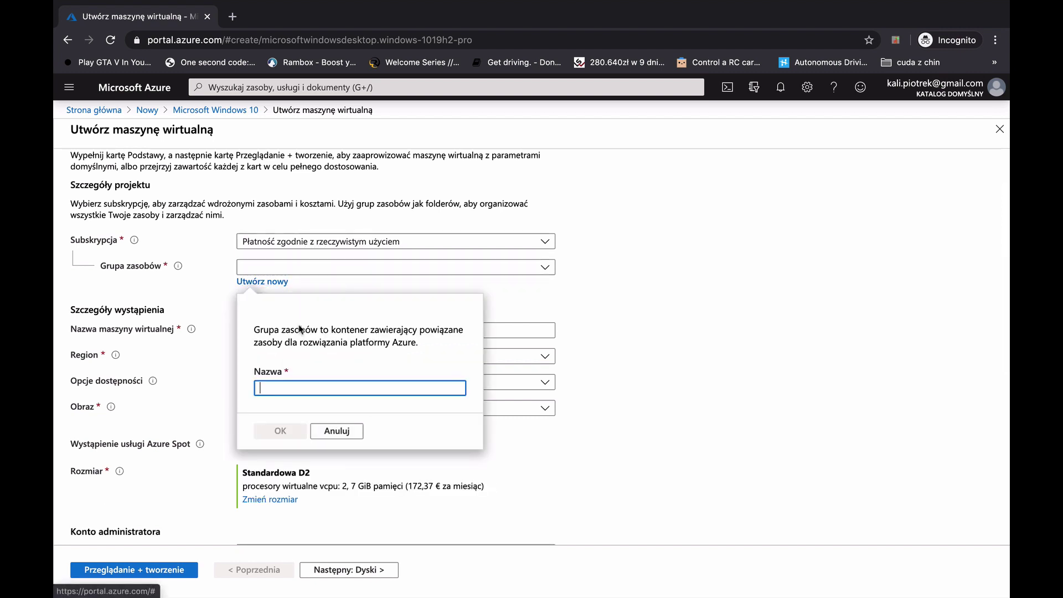
click(332, 387)
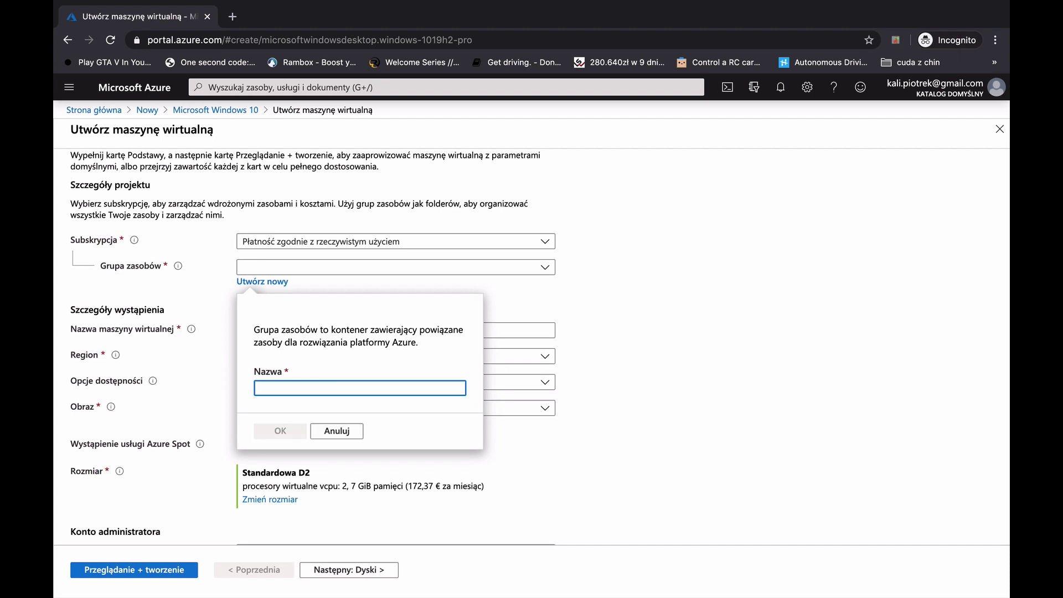
text(gaming)
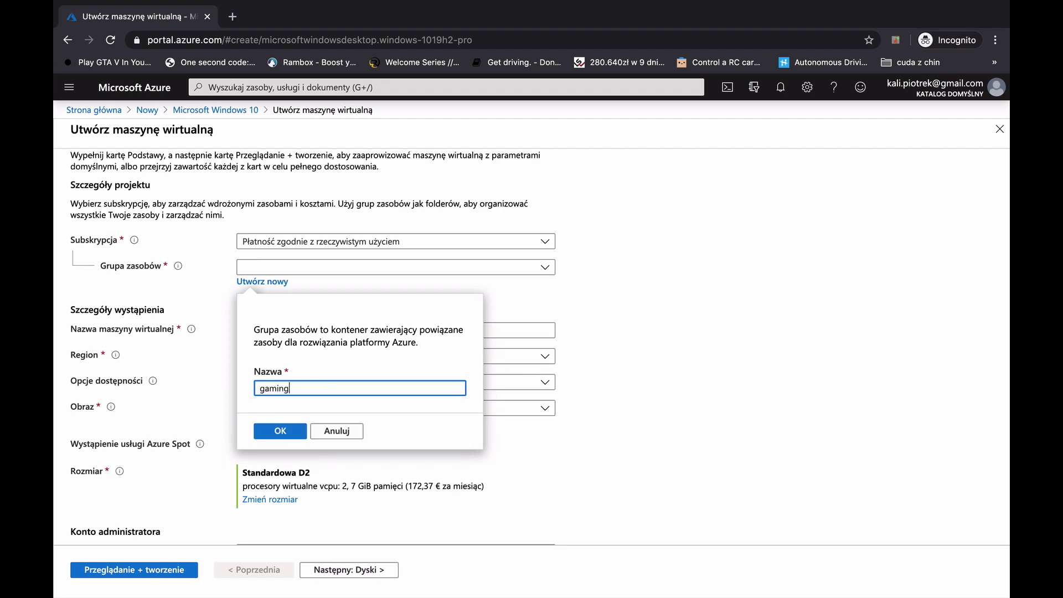
click(285, 431)
Enter the VM name and set the region to (Europe) Europa Zachodnia.
scroll(335, 343, down, 1)
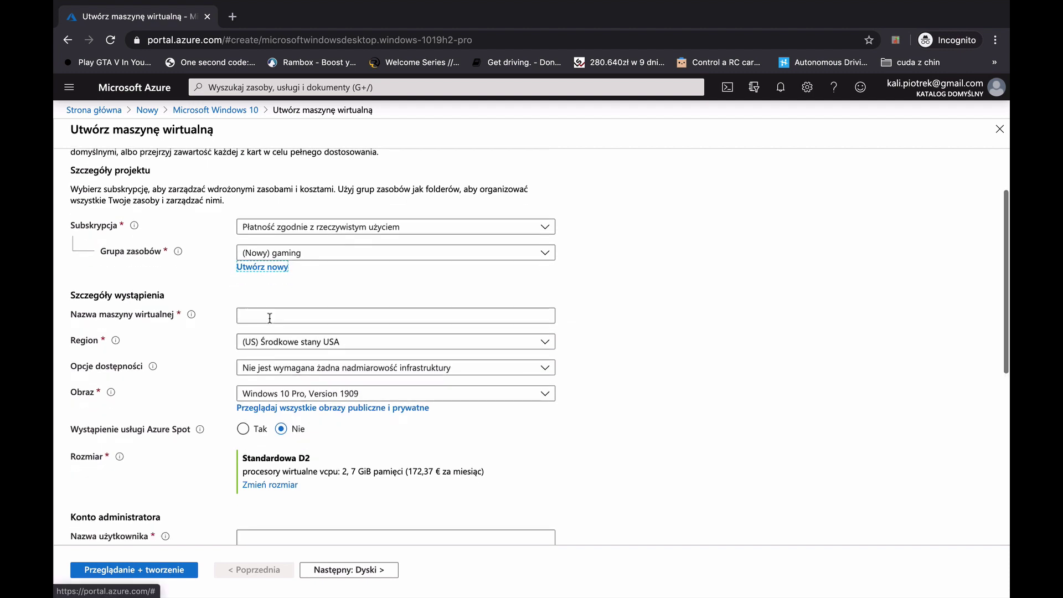
click(305, 318)
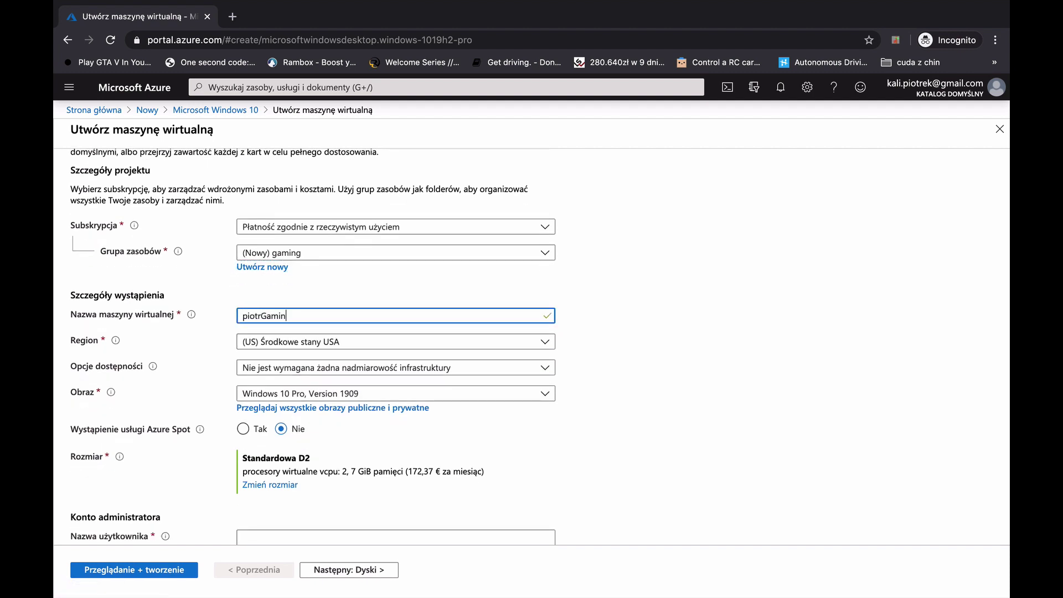
click(382, 342)
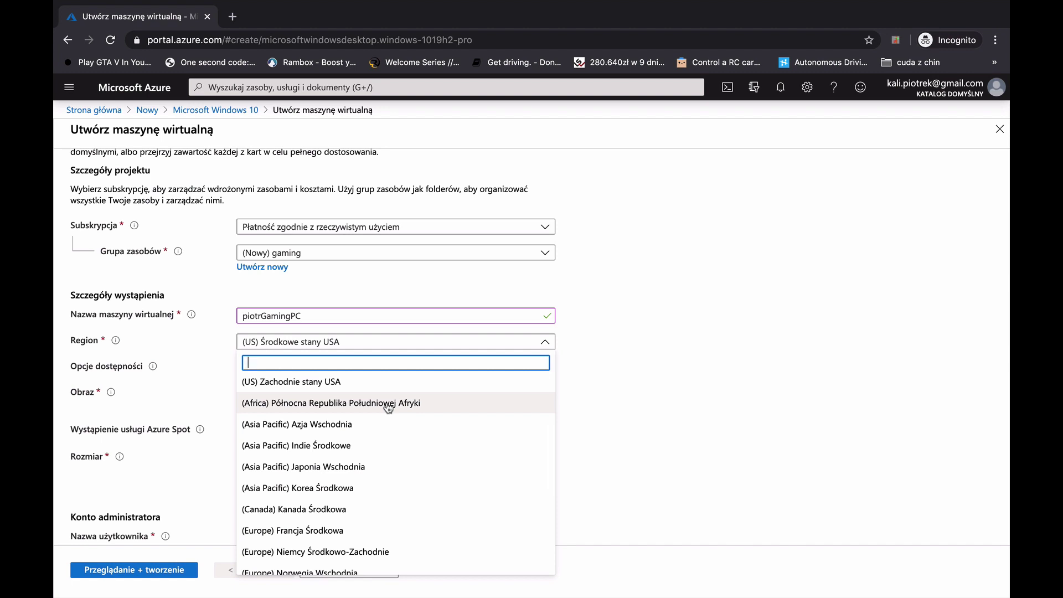
scroll(409, 436, down, 2)
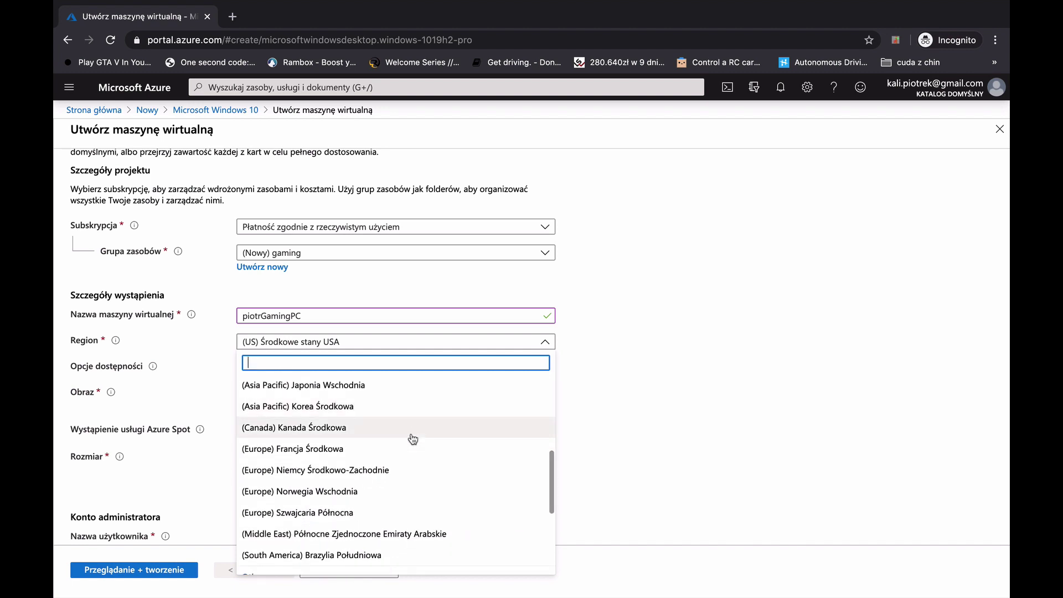
scroll(412, 438, down, 2)
scroll(413, 438, up, 3)
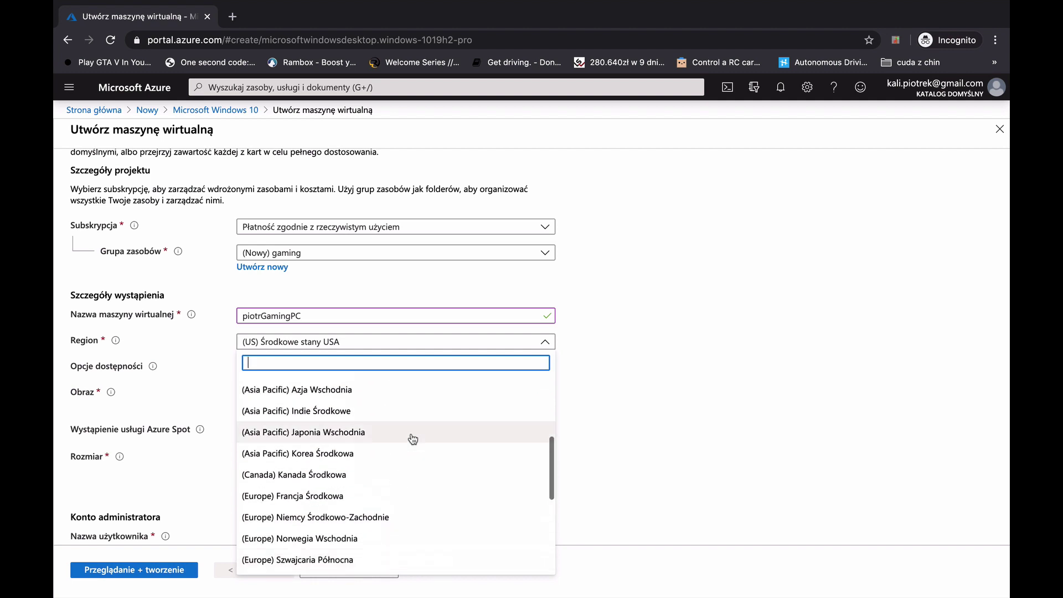
scroll(412, 439, up, 4)
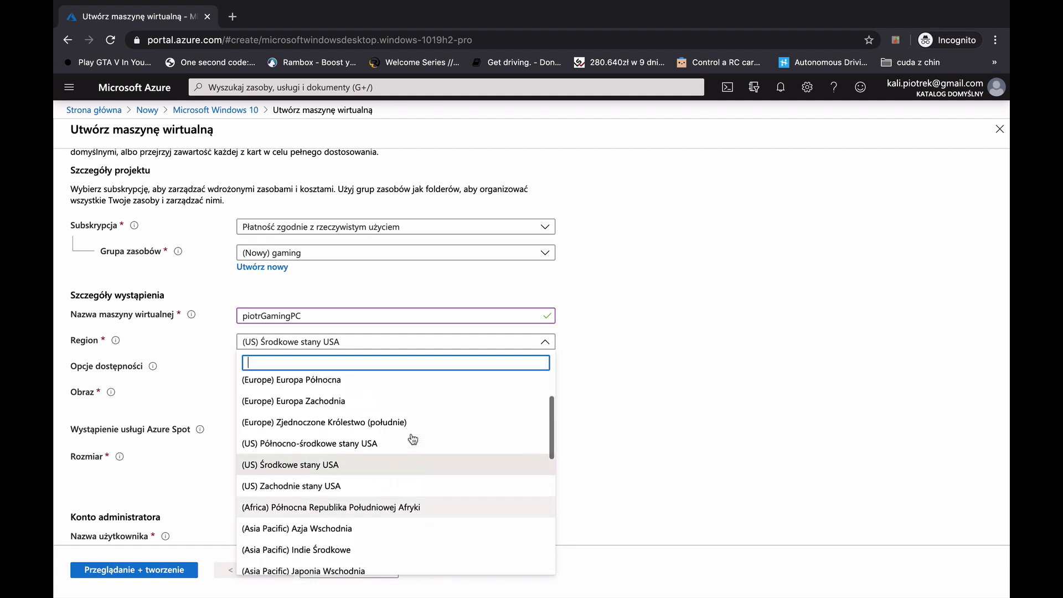
scroll(412, 438, up, 1)
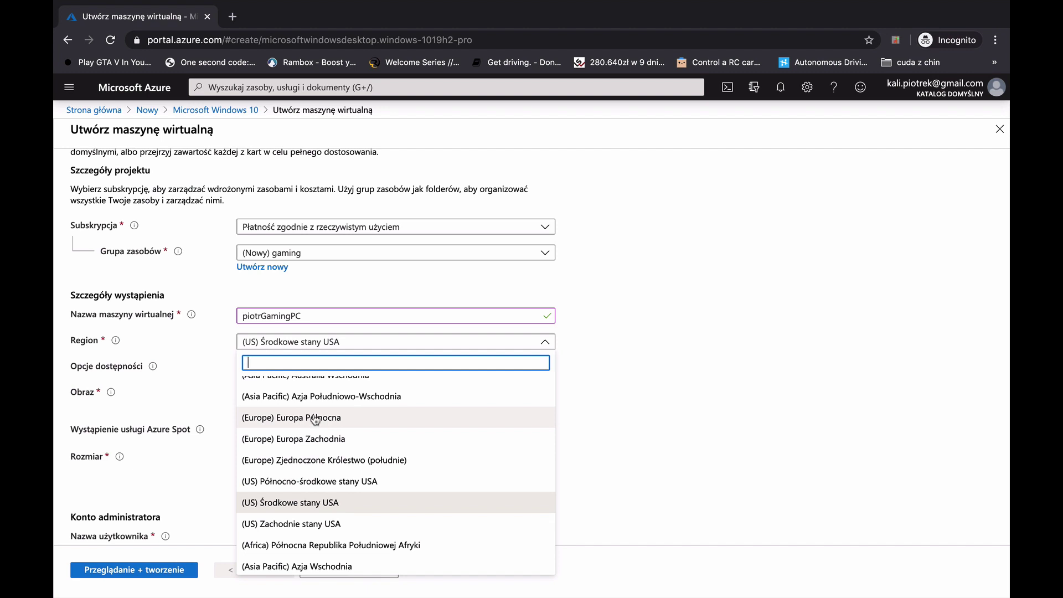
click(319, 438)
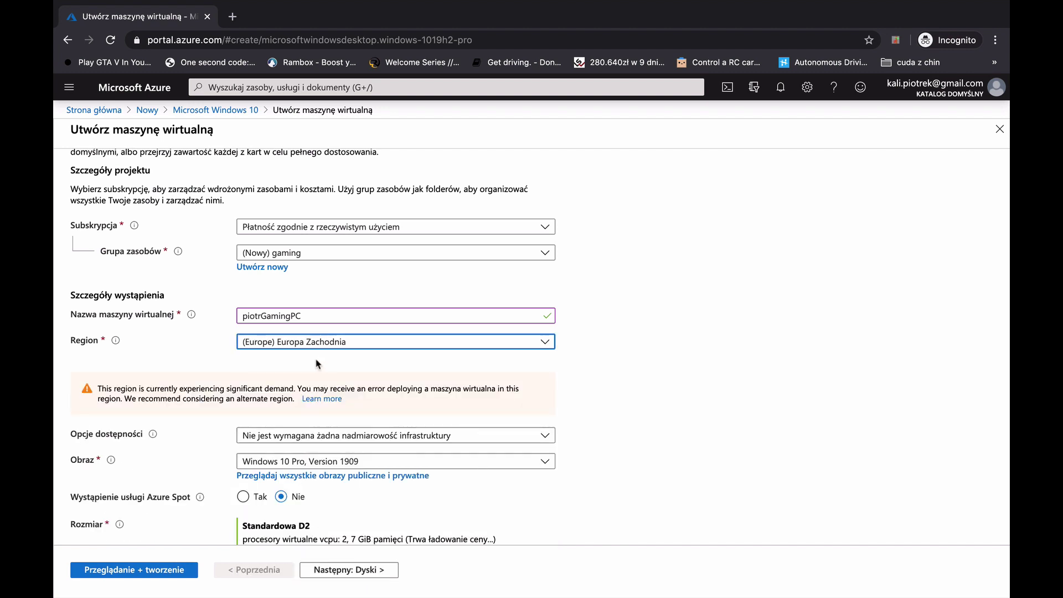
scroll(522, 348, down, 2)
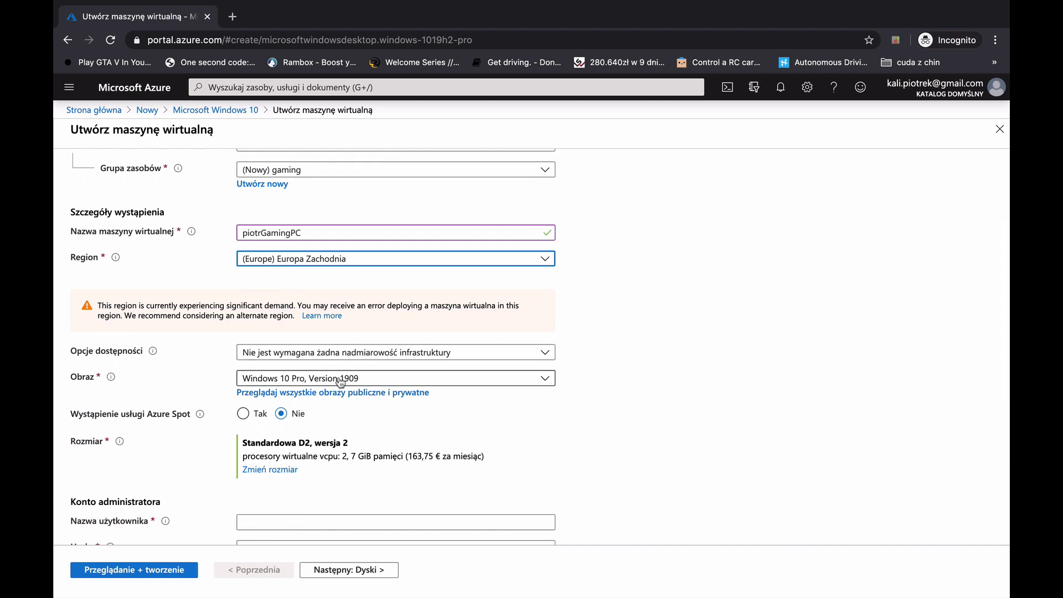
scroll(324, 382, down, 1)
scroll(320, 383, down, 2)
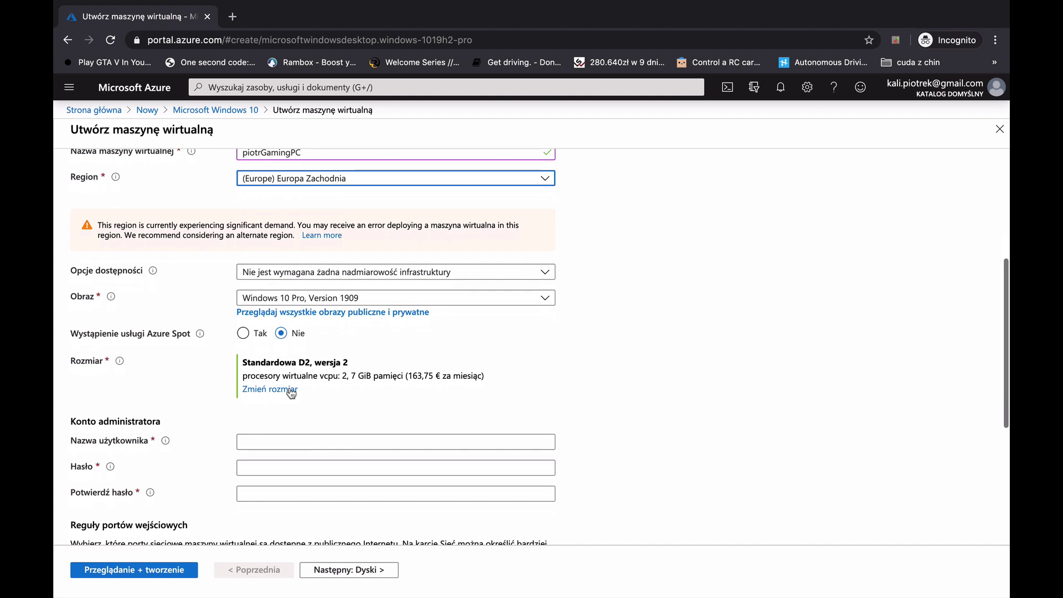
Change the VM size to Standard NV6_Promo (6 vCPUs, 56 GiB memory).
click(289, 390)
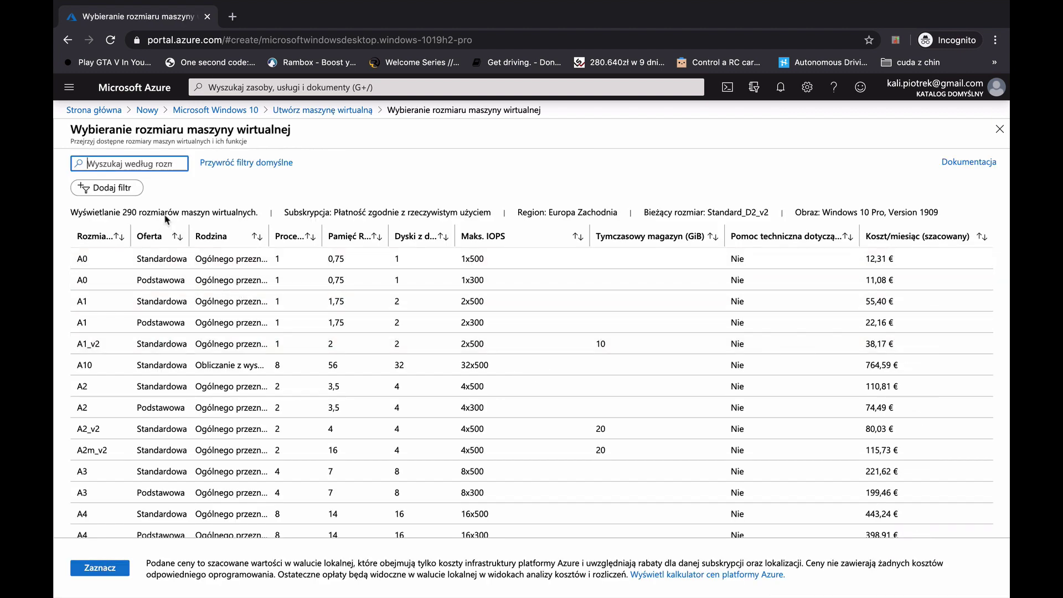
text(nv6)
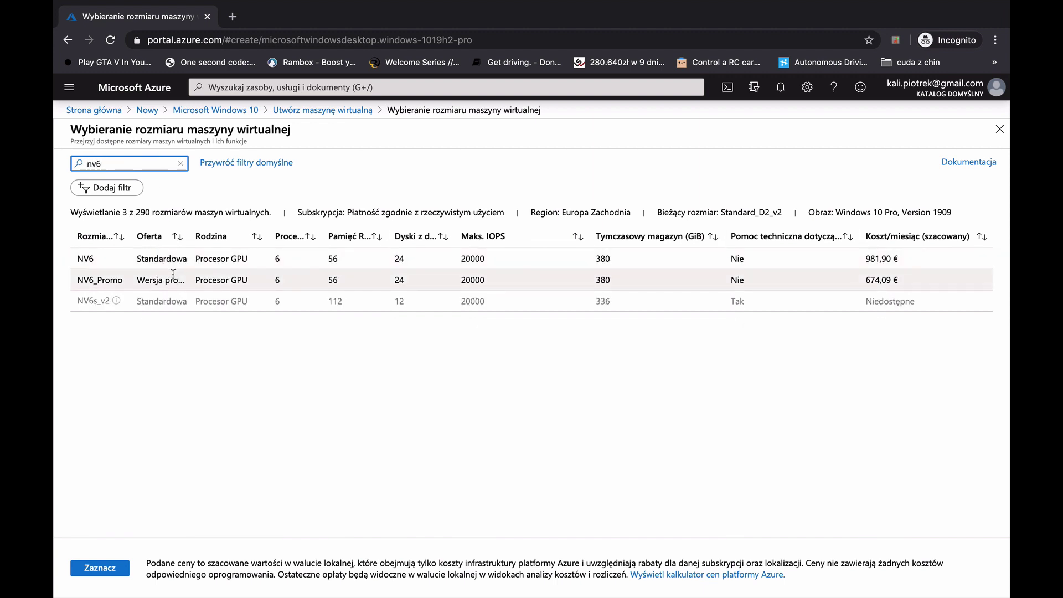
click(109, 277)
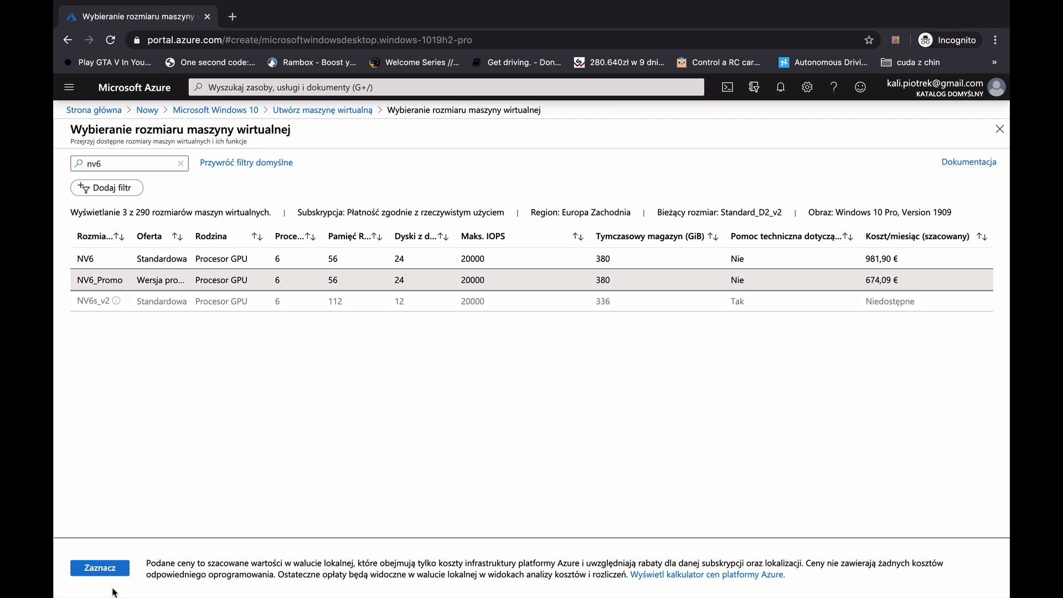
click(101, 569)
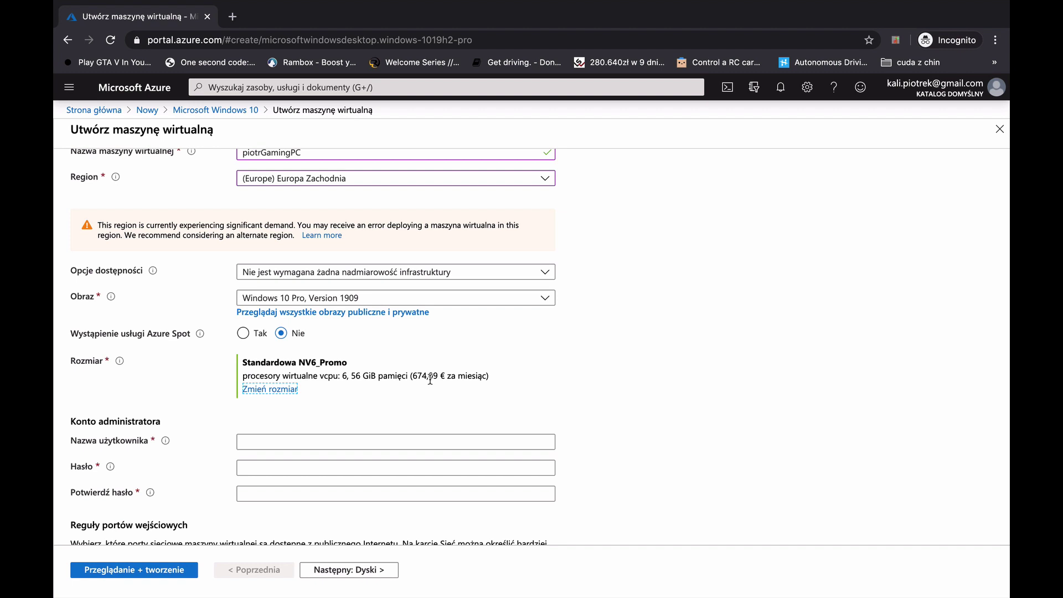
Fill in the administrator username and matching password, keeping inbound RDP (3389) allowed.
scroll(386, 393, down, 1)
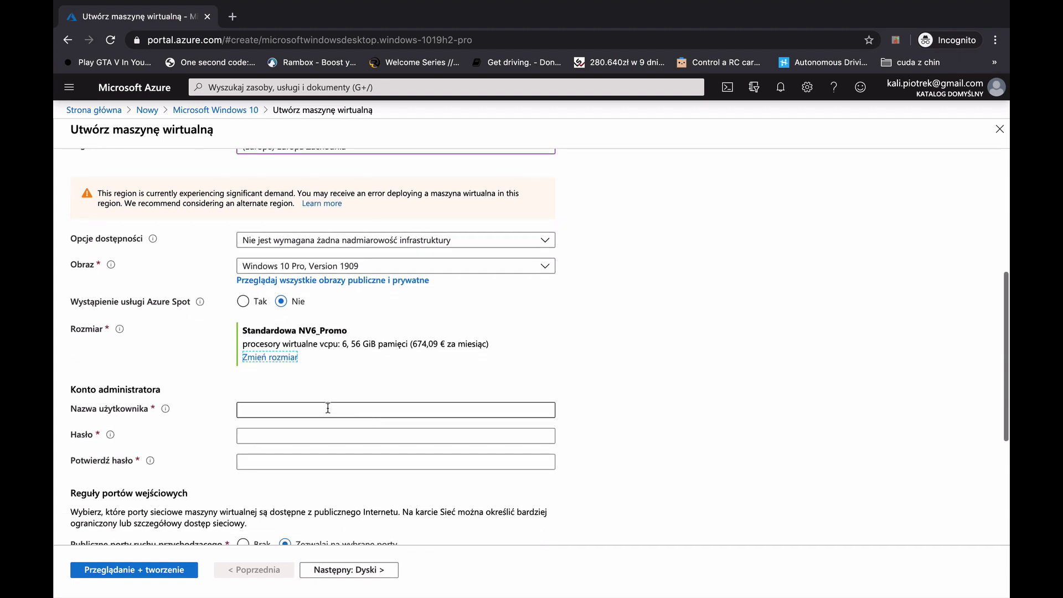
click(344, 410)
text(piotr)
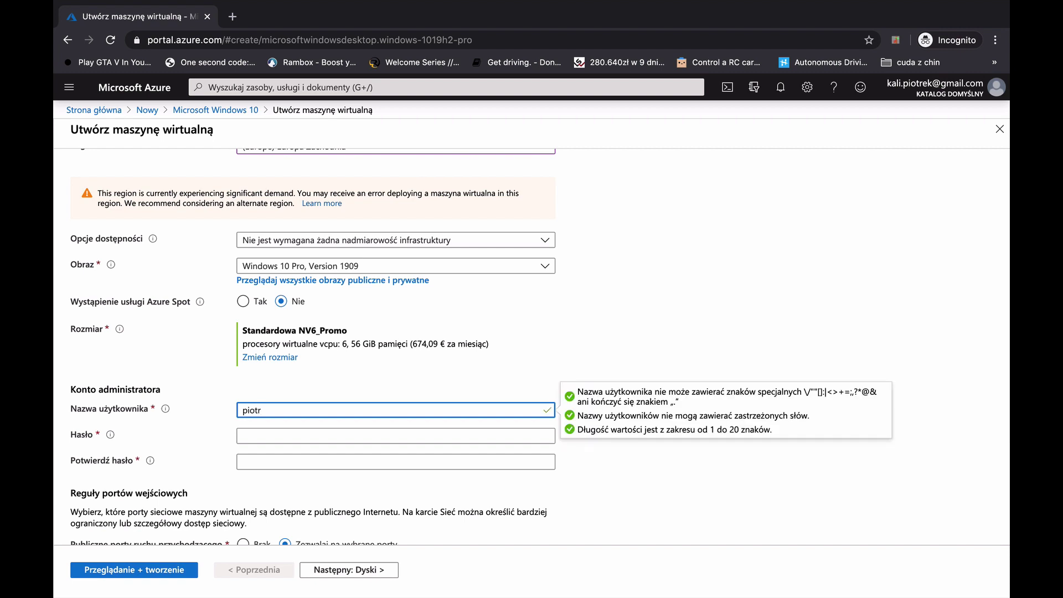
key(Tab)
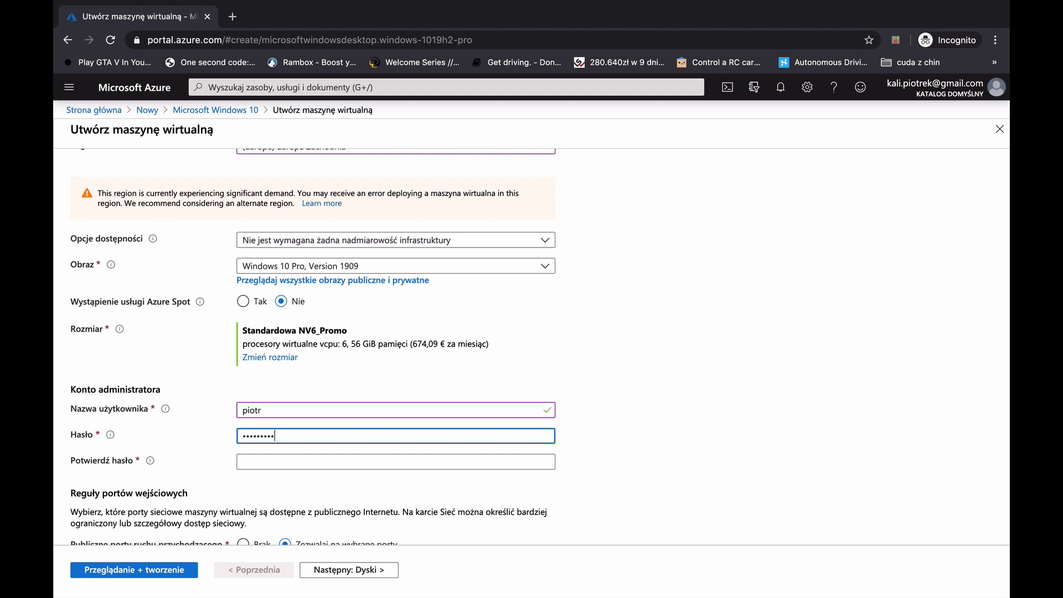
key(Tab)
text(x)
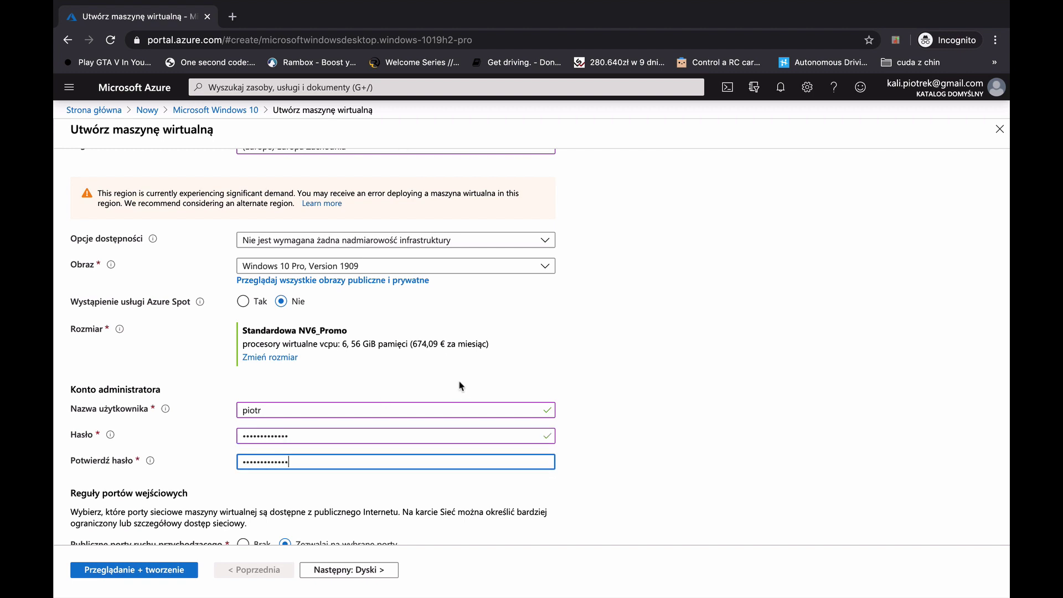
scroll(461, 386, down, 3)
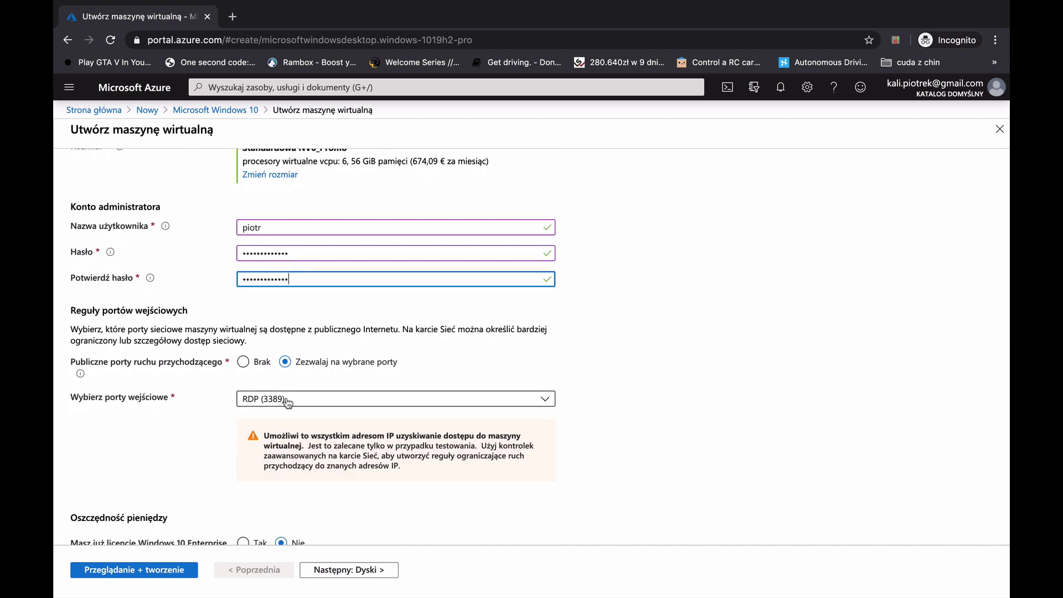
scroll(470, 363, down, 1)
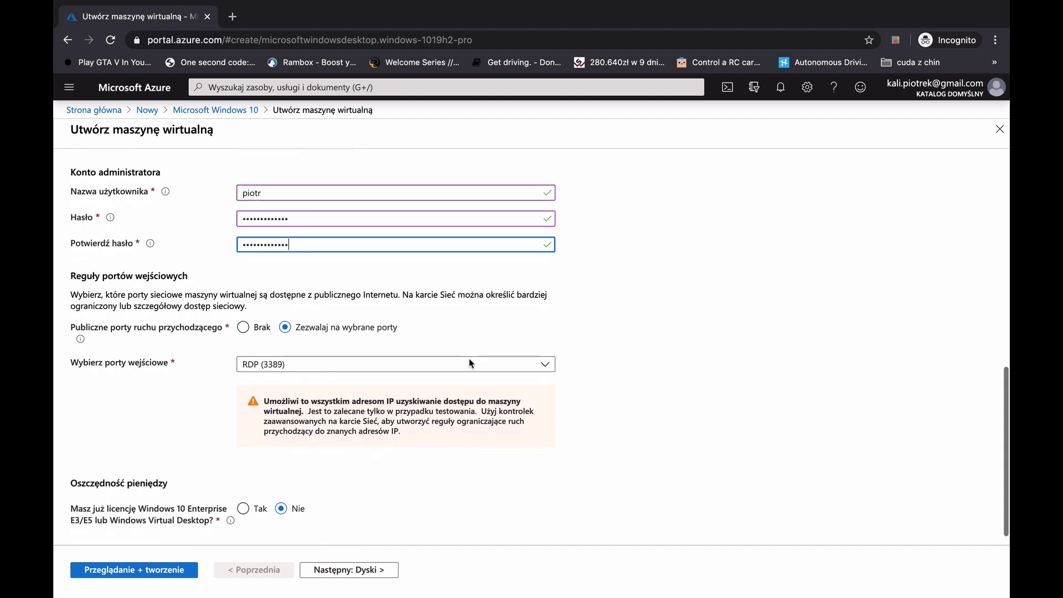
scroll(471, 363, down, 1)
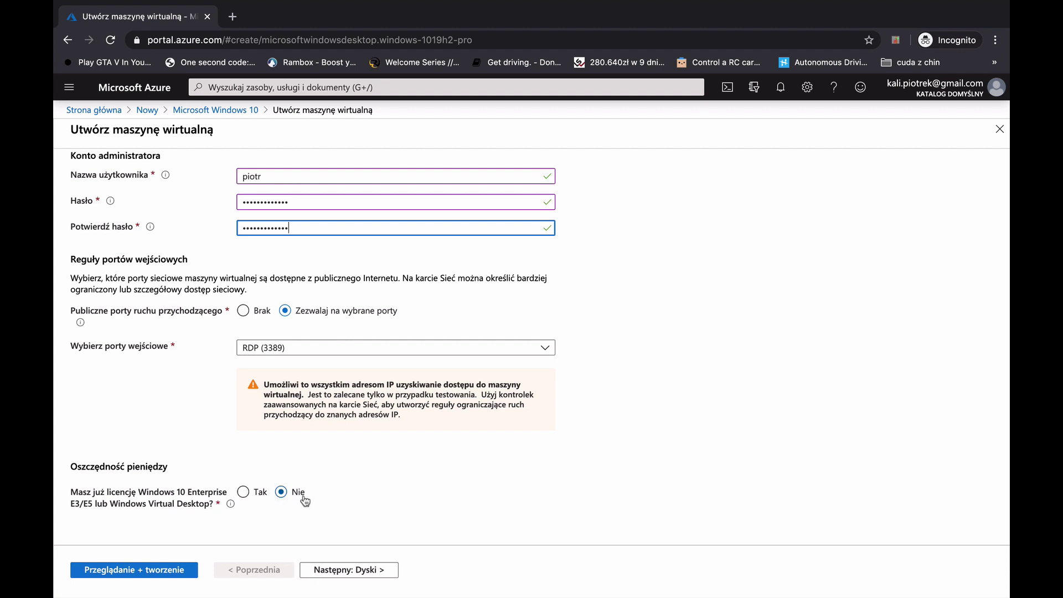
Set the OS disk type to HDD w warstwie Standardowa and proceed to the networking settings.
click(375, 572)
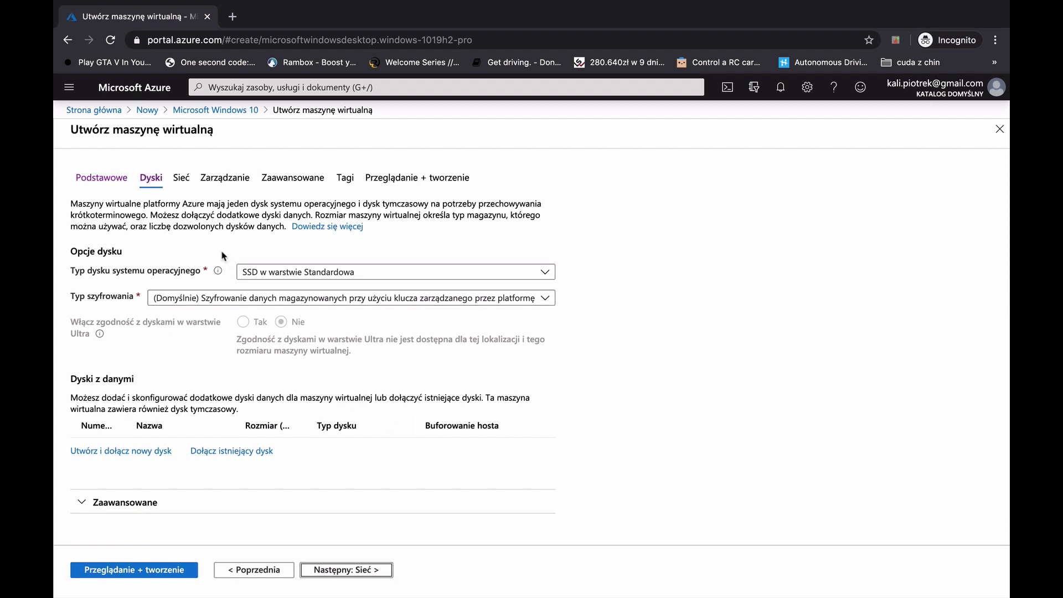
click(320, 272)
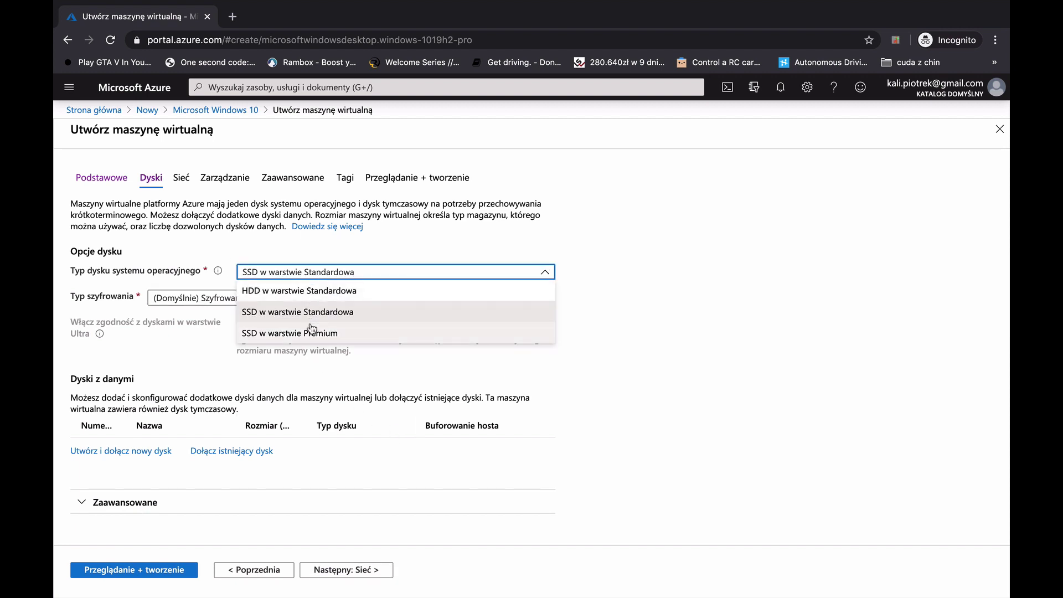
click(278, 290)
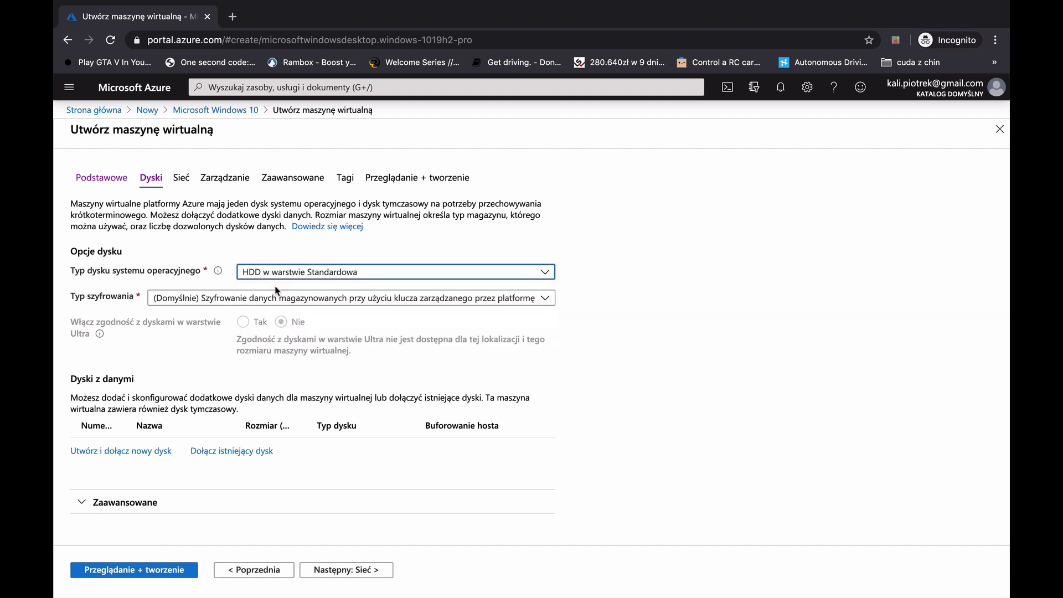
click(333, 275)
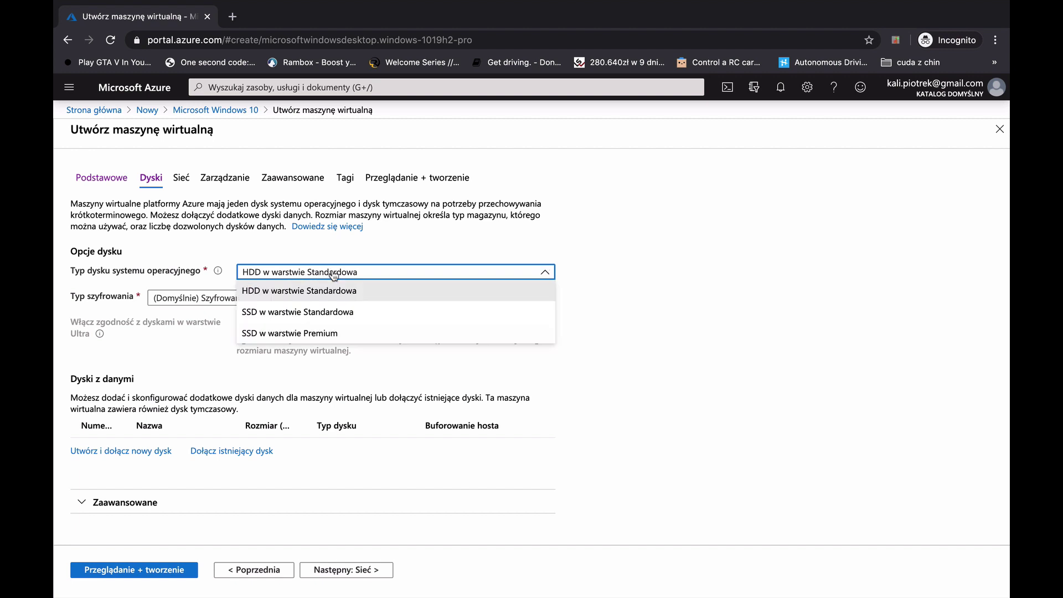
click(305, 299)
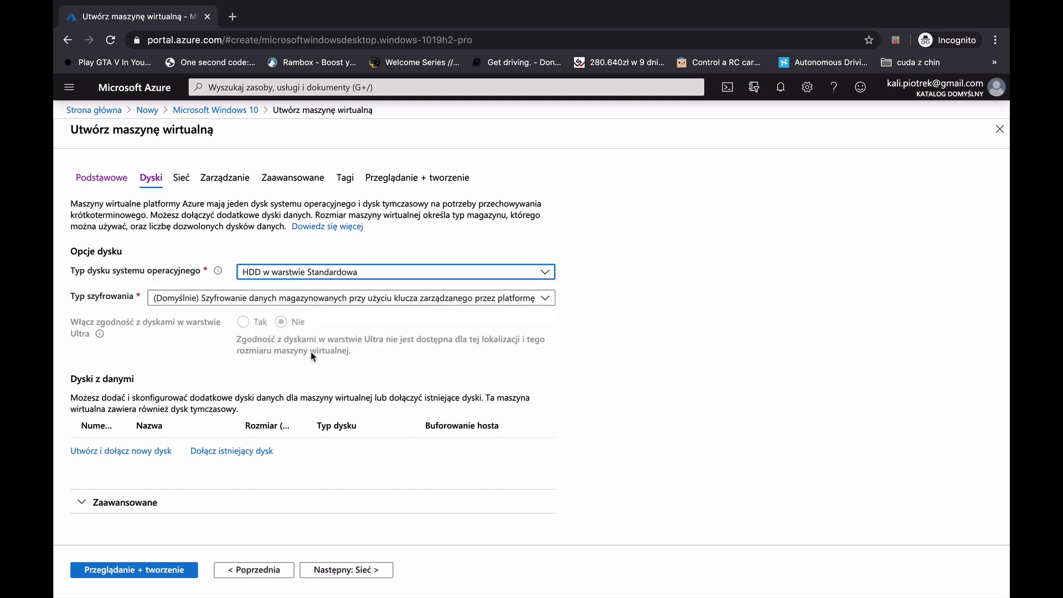
click(338, 570)
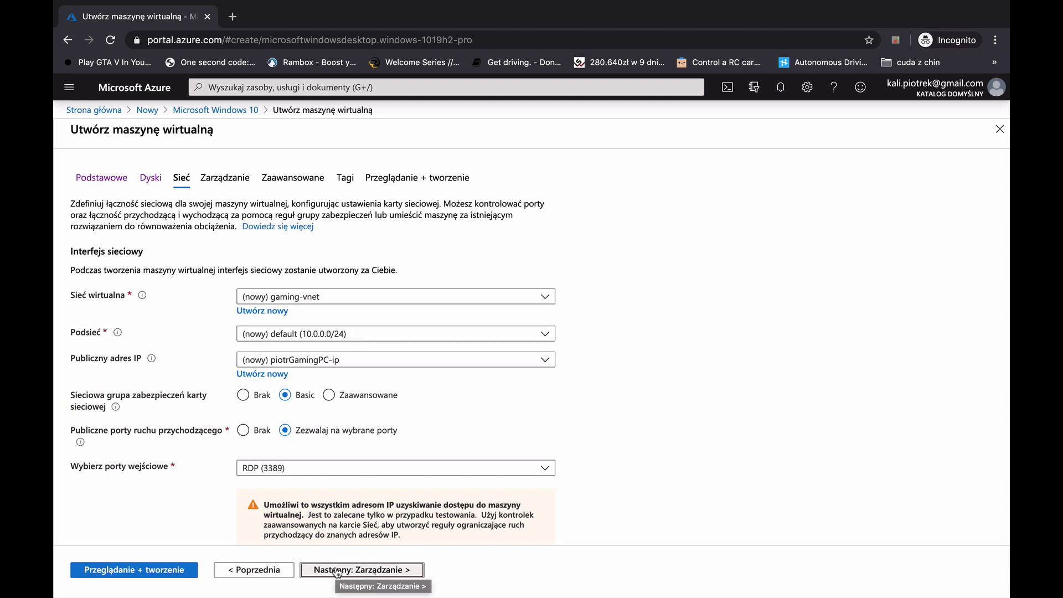
On the Zarządzanie tab, disable boot diagnostics and leave automatic shutdown off.
click(338, 570)
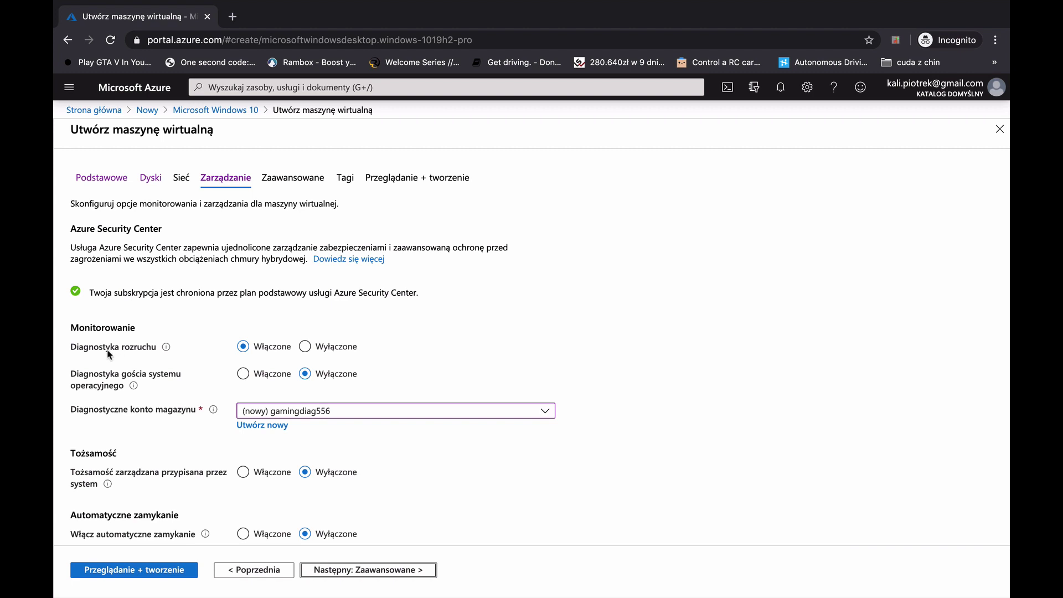
click(305, 353)
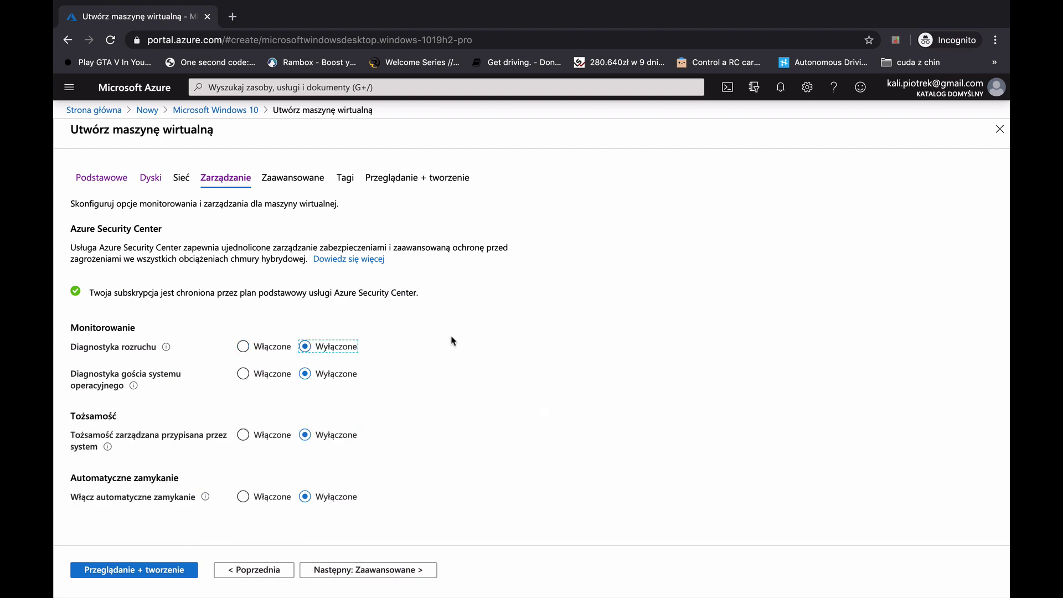
click(294, 404)
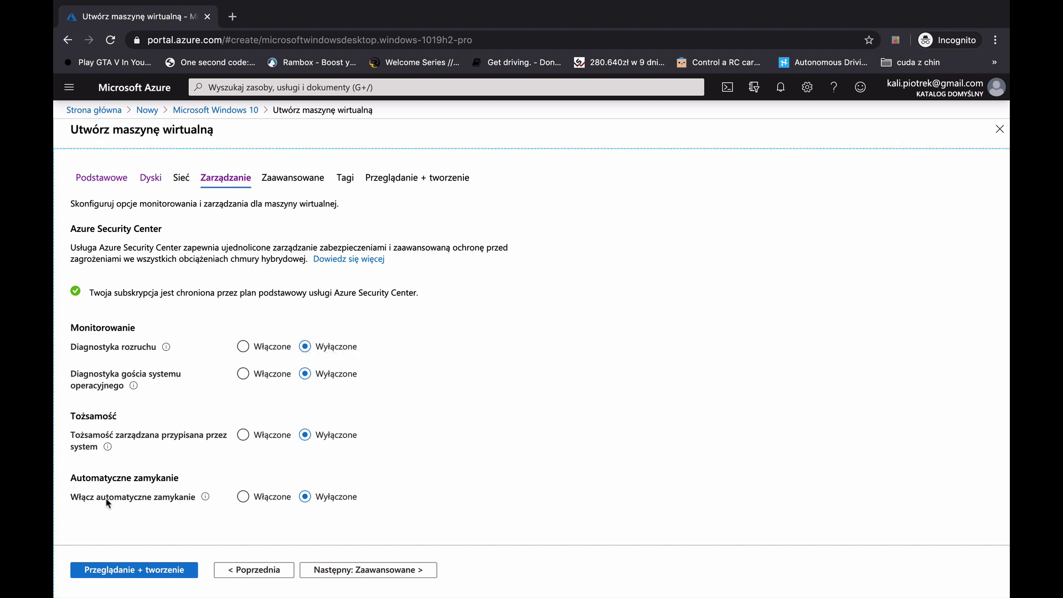
click(246, 499)
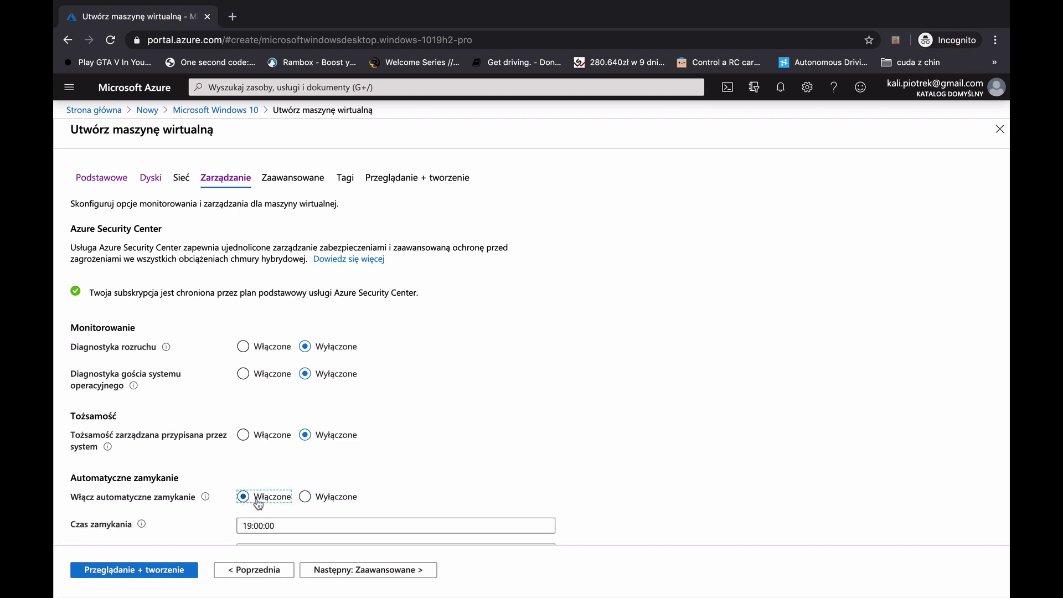
scroll(249, 498, down, 3)
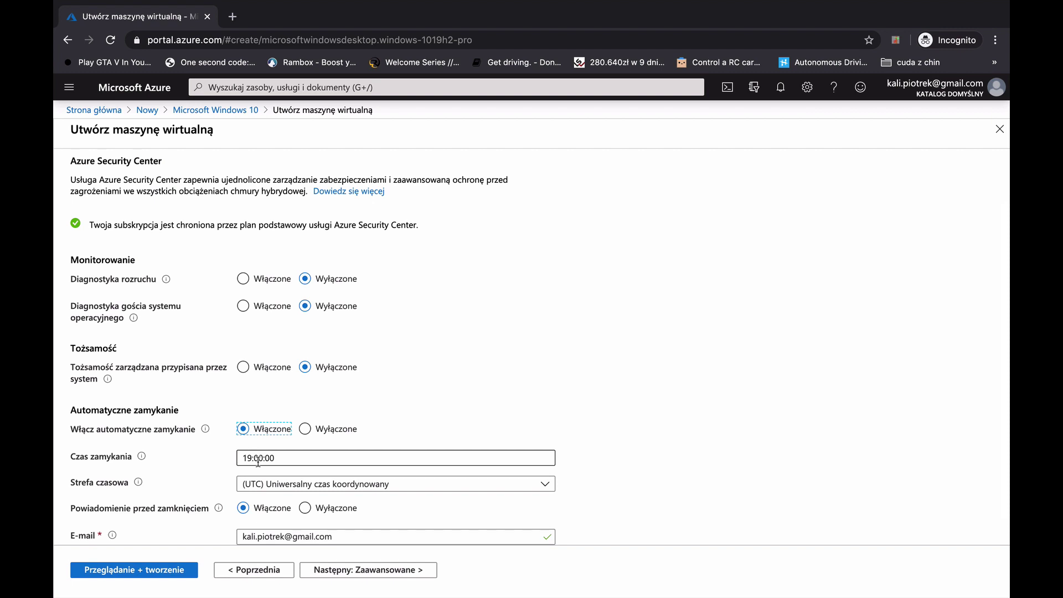
click(307, 429)
Skip past Advanced and Tags to the review page and create the NV6_Promo Windows 10 VM.
click(363, 569)
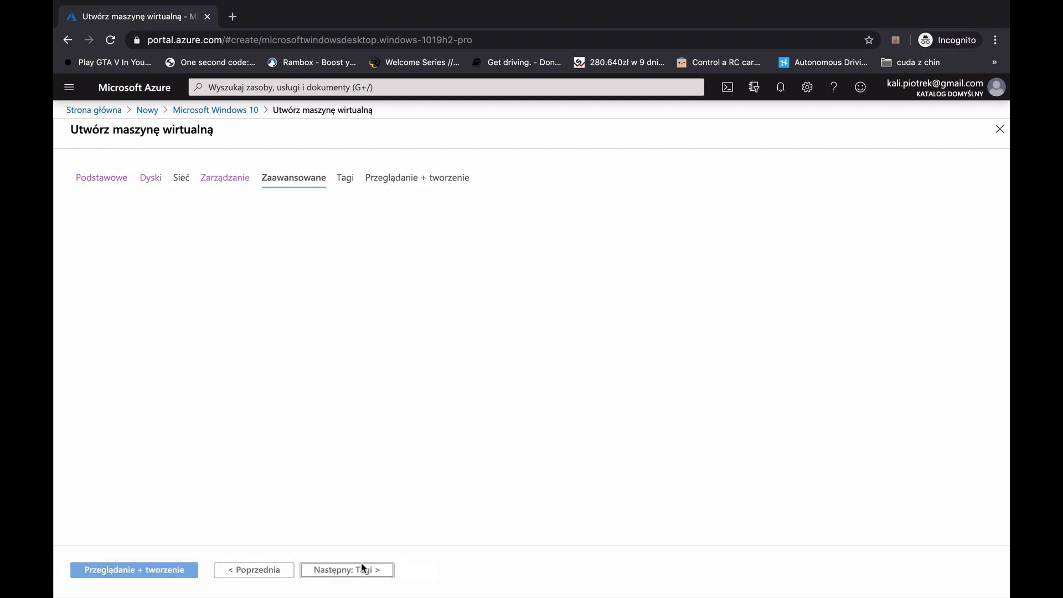
click(363, 569)
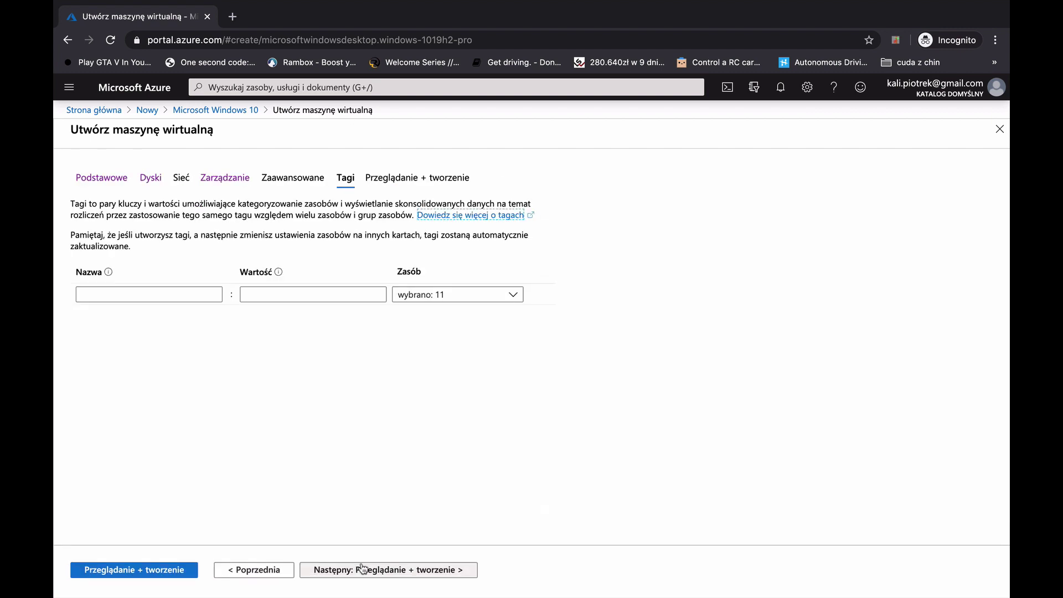
click(362, 569)
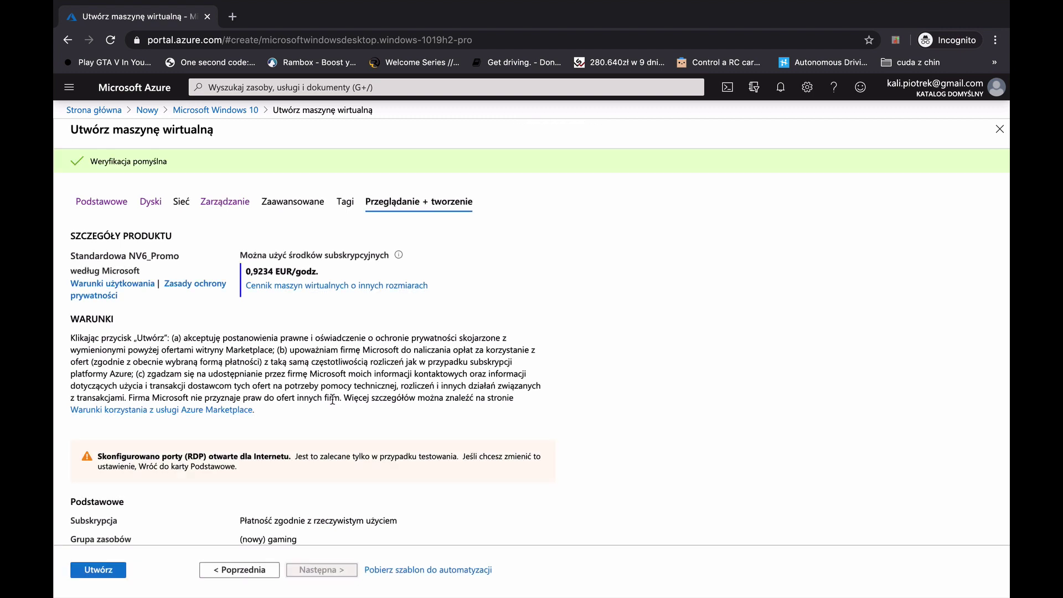
click(98, 570)
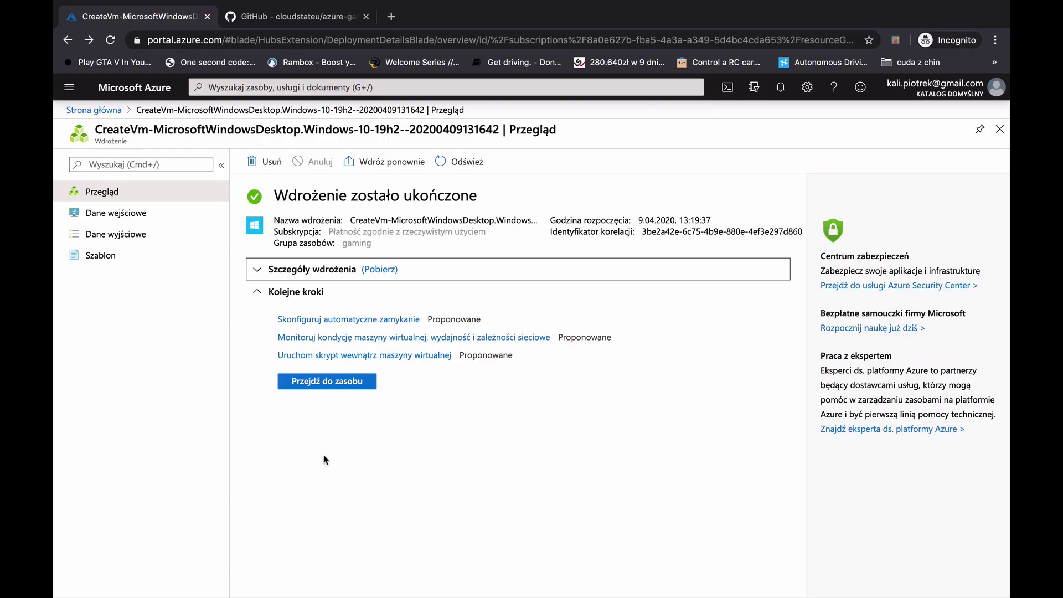
Download the deployed VM's RDP file via Połącz > RDP and open it in Remote Desktop.
click(319, 386)
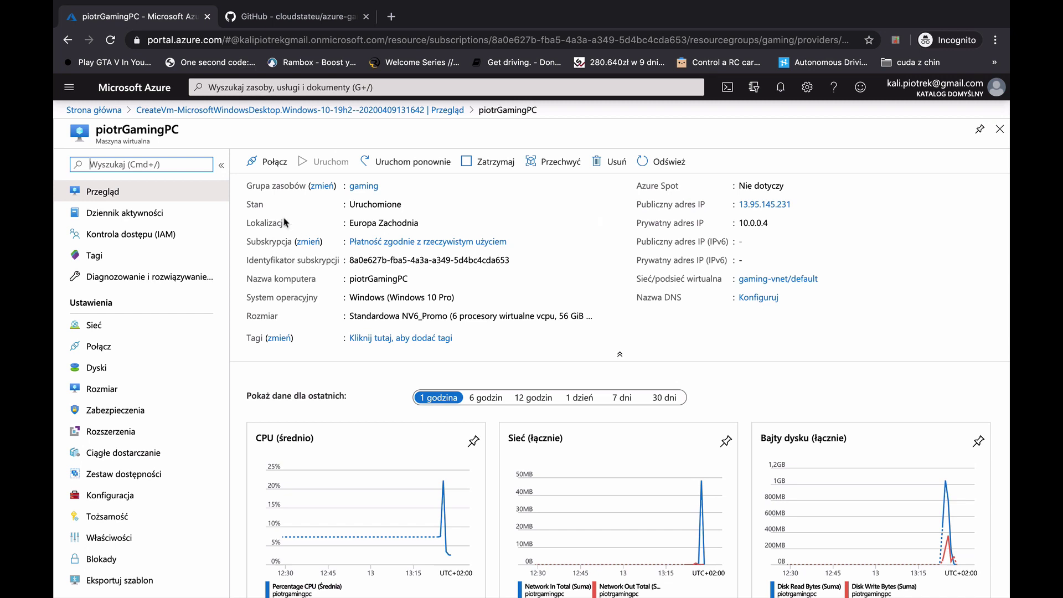
click(270, 162)
click(256, 182)
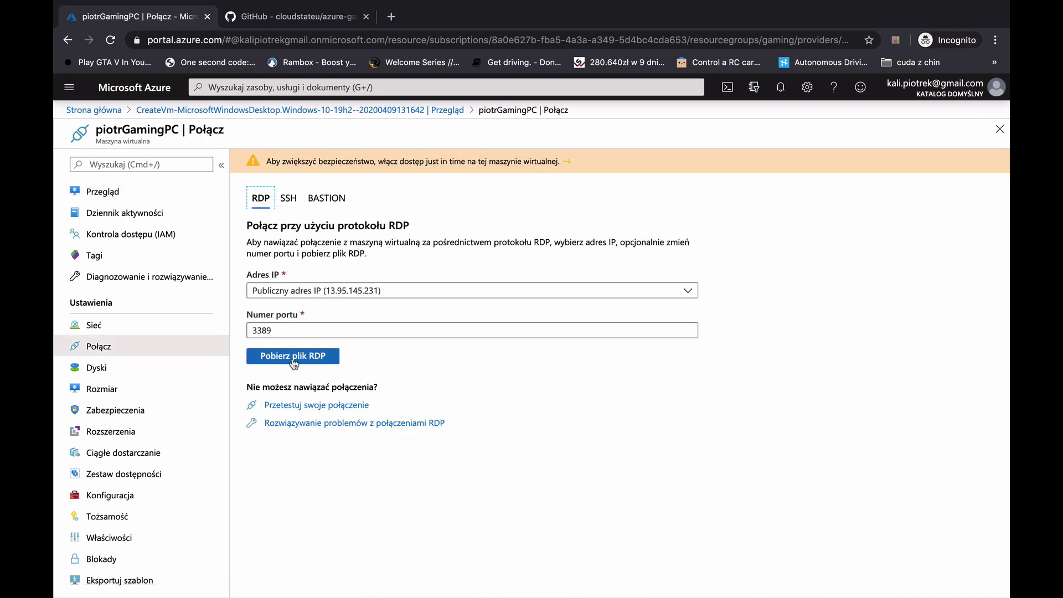
click(294, 357)
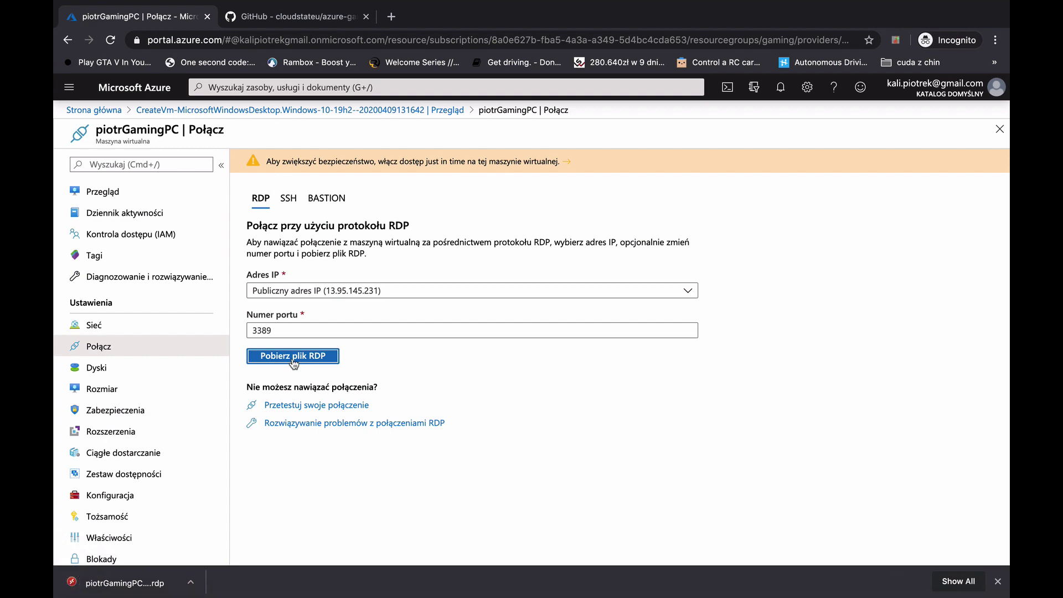
click(133, 585)
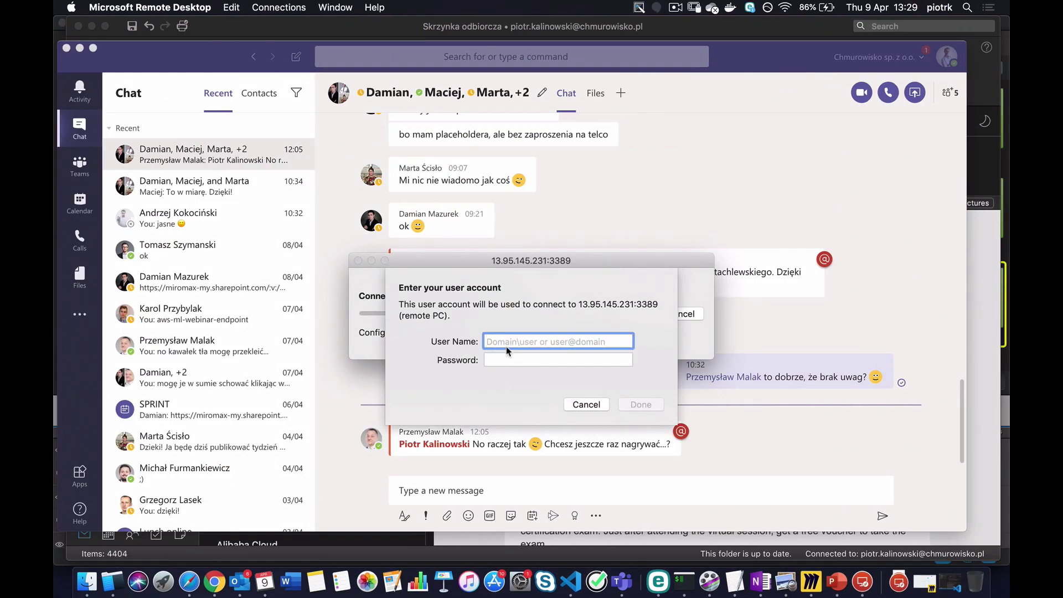
Sign in to the VM with the administrator username and password, then go full screen.
text(piotr)
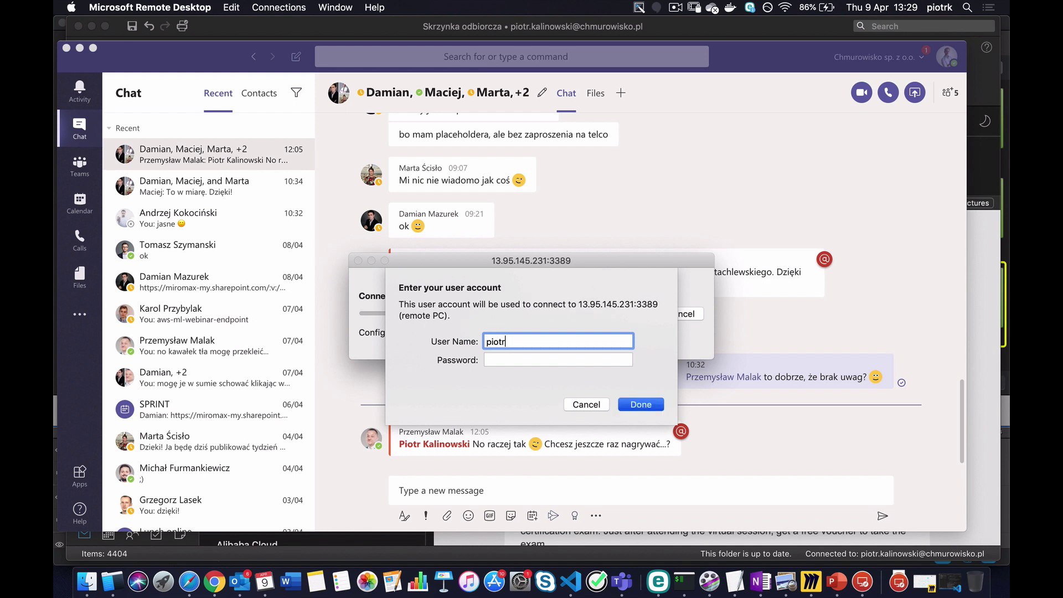
key(Tab)
text(•••)
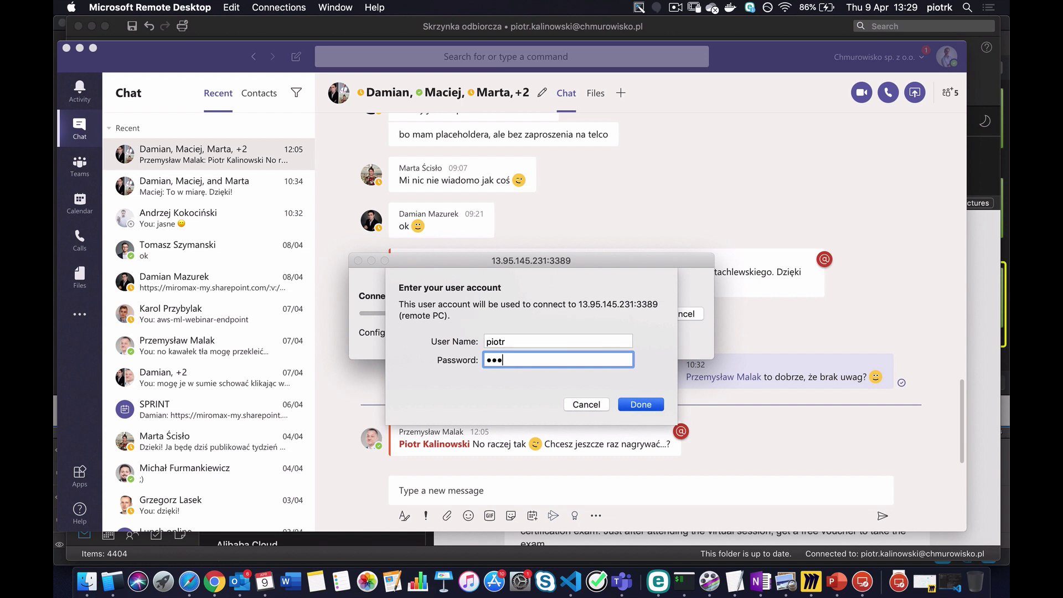
text(••••••••••)
key(Return)
key(Return)
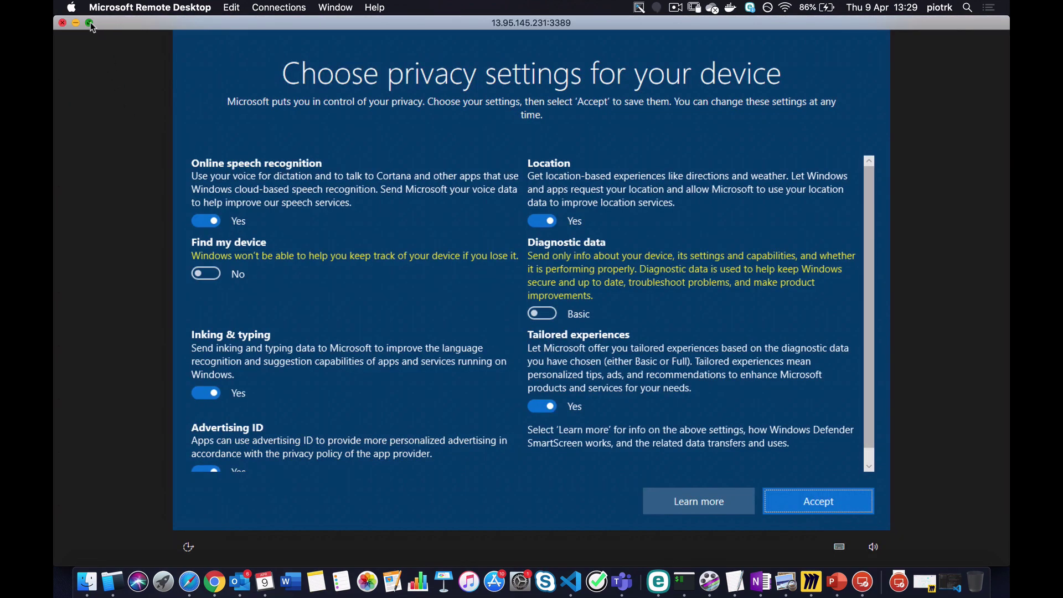
click(90, 23)
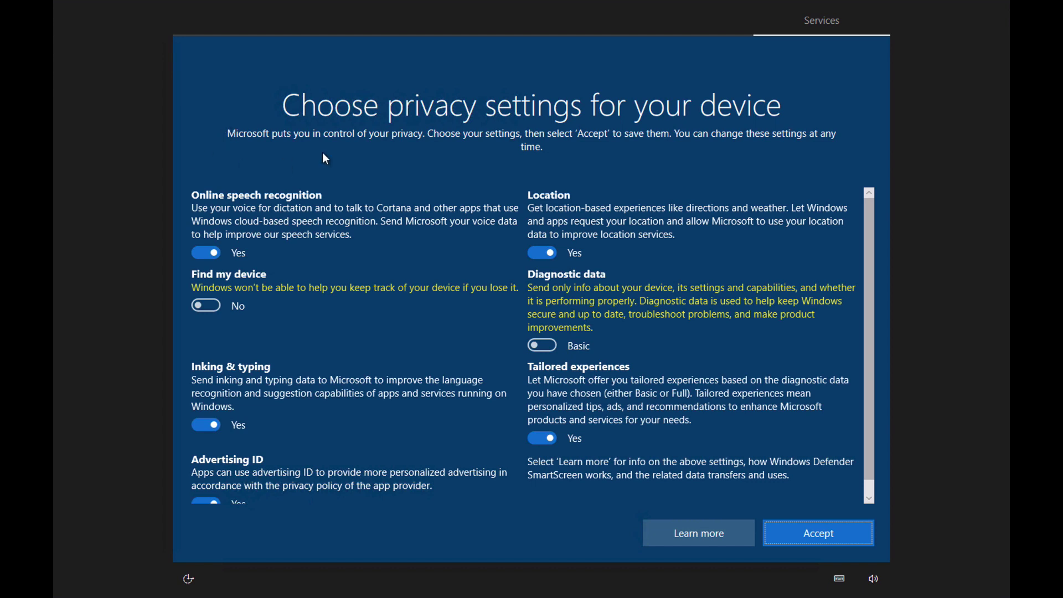
Turn off speech recognition, location, tailored experiences, inking data and advertising ID, then accept.
click(218, 252)
click(549, 253)
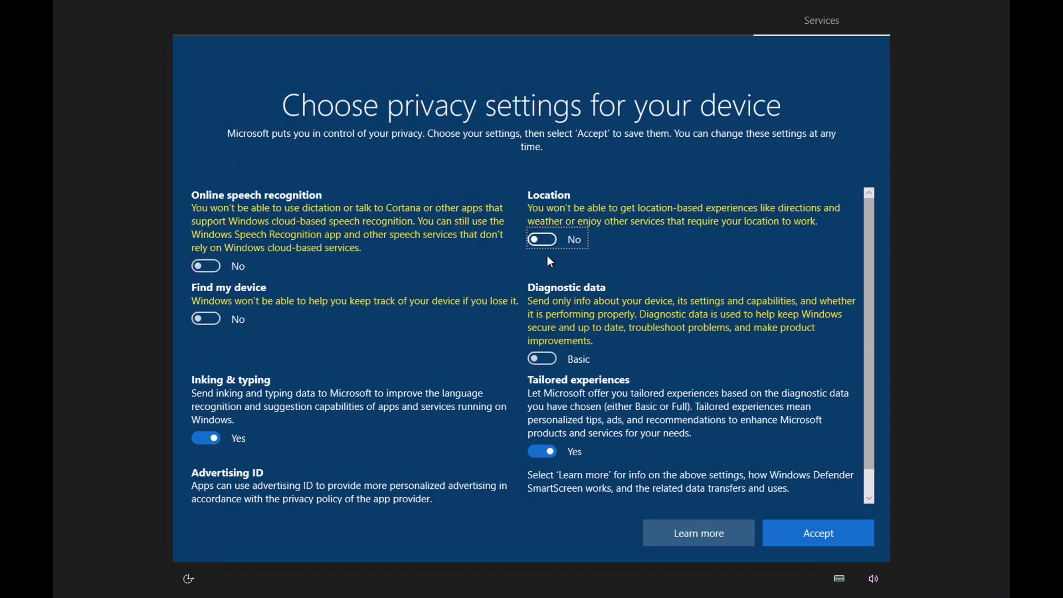
click(542, 448)
click(206, 438)
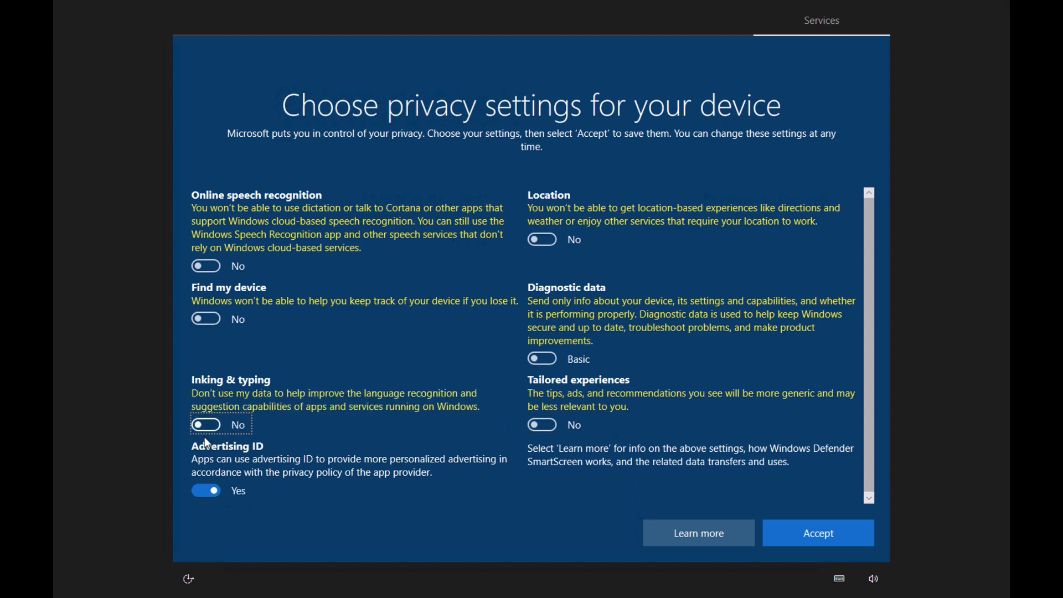
click(211, 491)
click(843, 540)
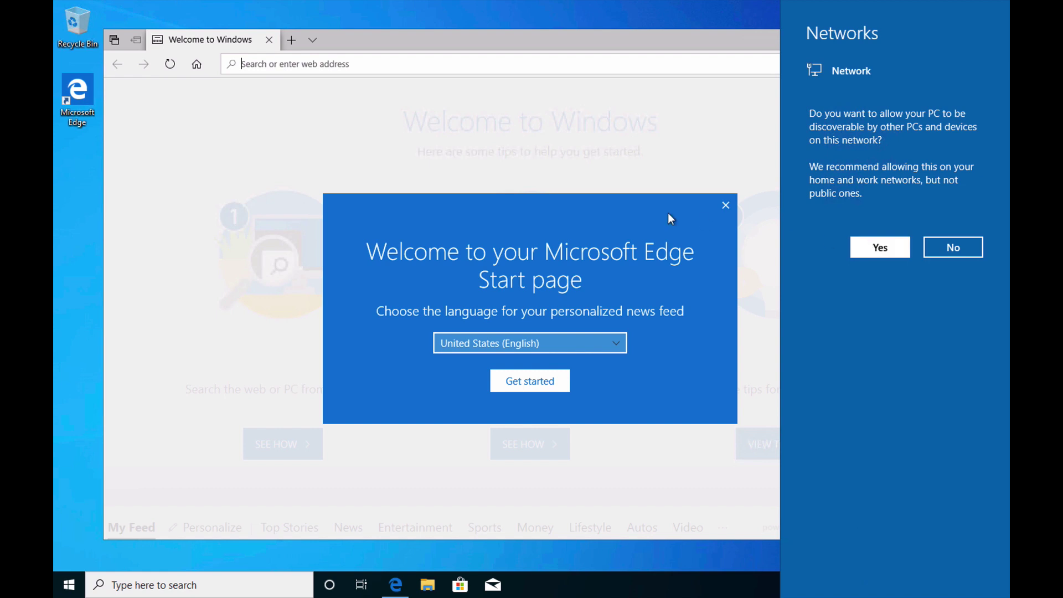
Allow network discovery and load the azure-gaming GitHub repository page in Edge.
click(864, 248)
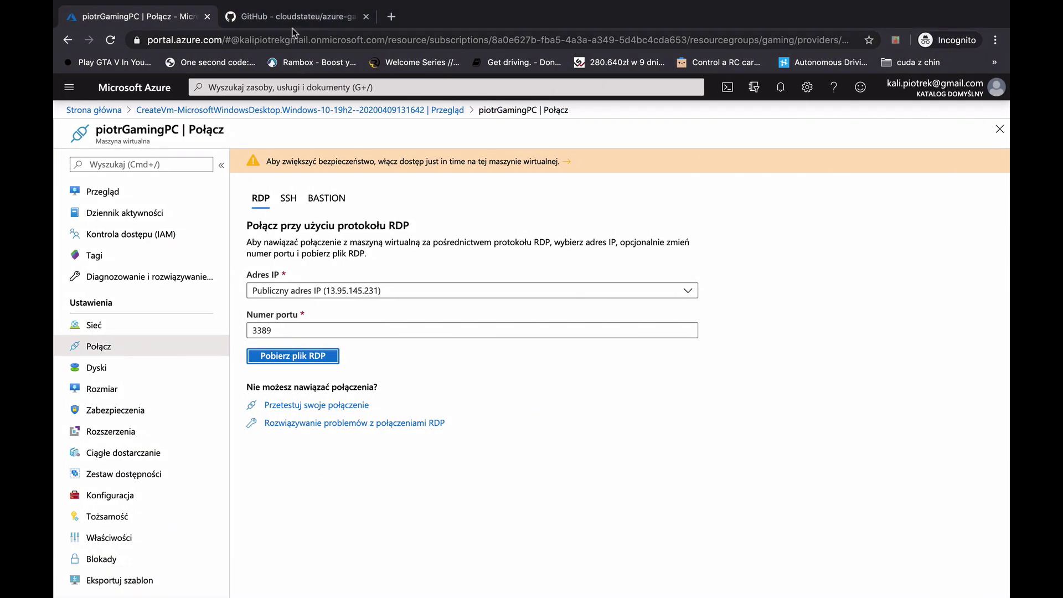
click(293, 19)
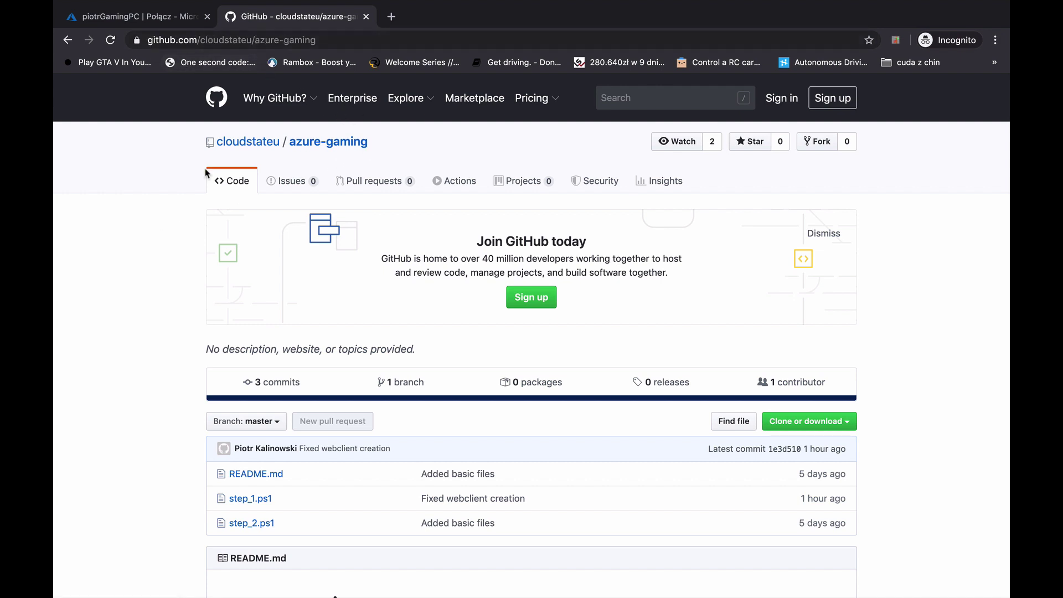
click(347, 40)
key(ctrl+Left)
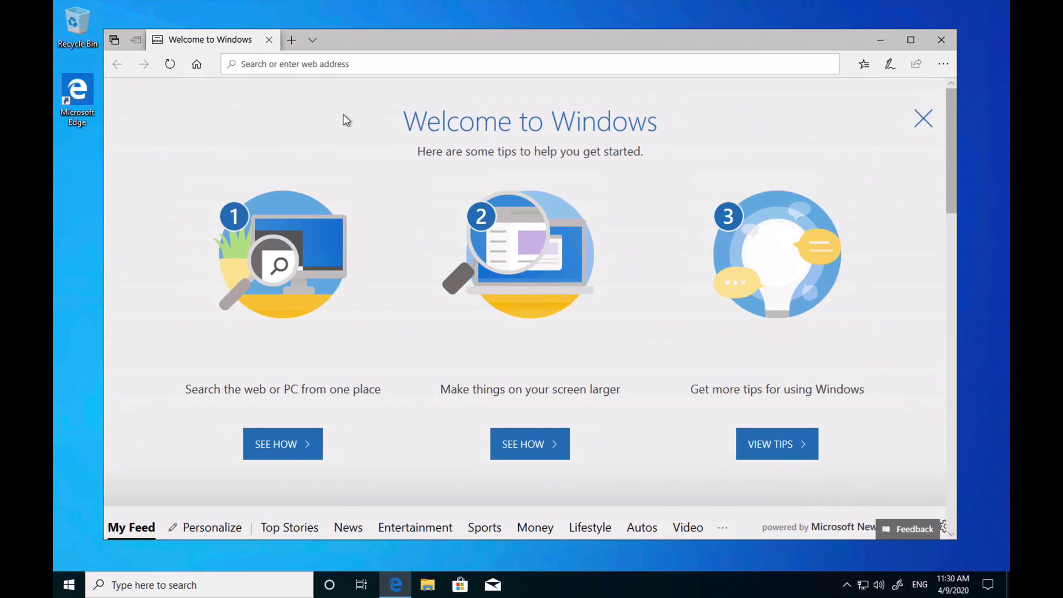
click(357, 67)
text(https://github.com/cloudstatu/azure-gaming)
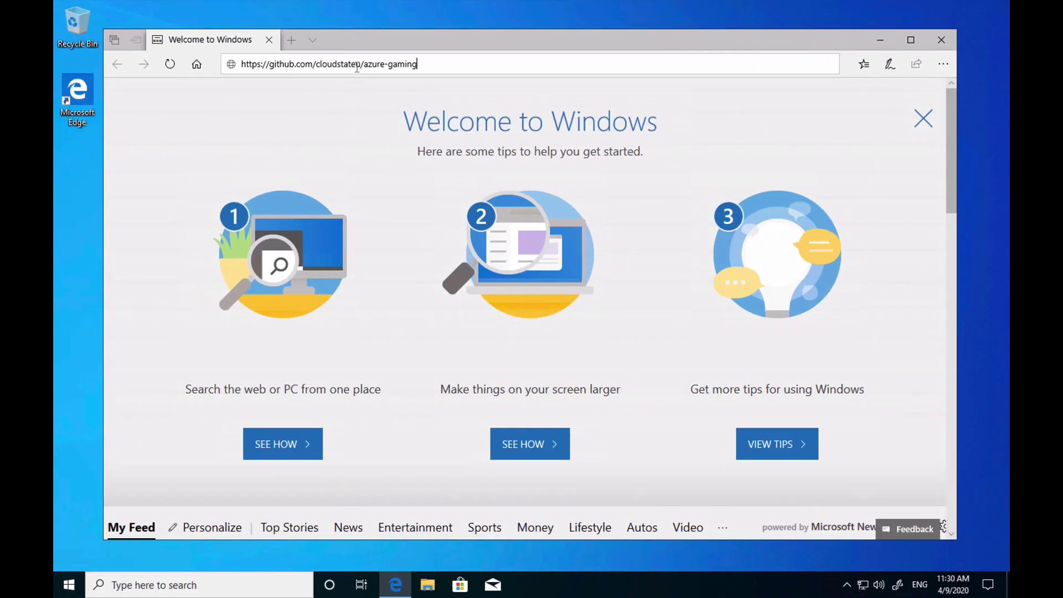
key(Return)
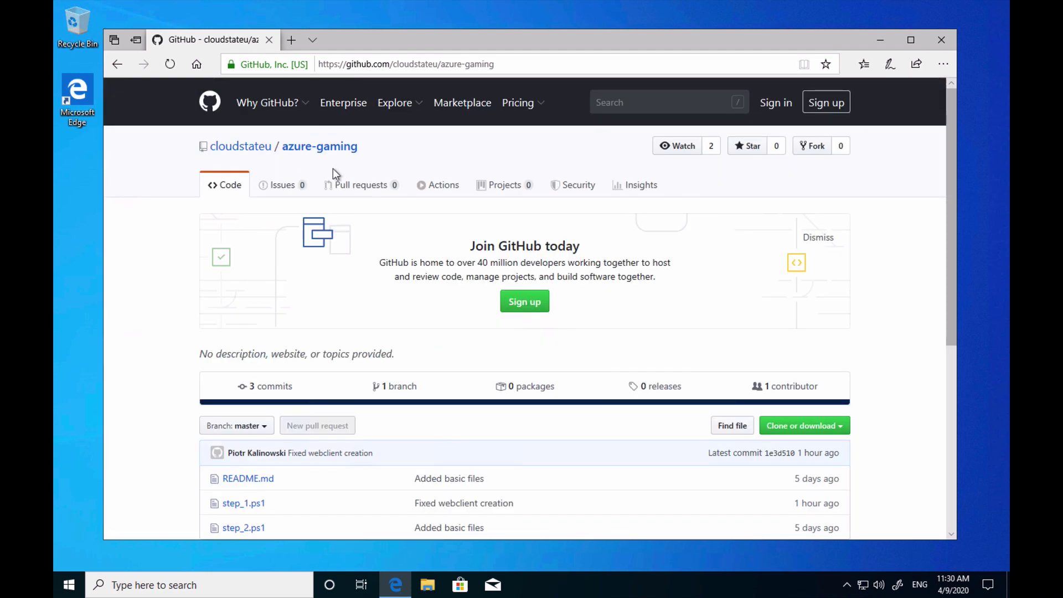
Download the repository as azure-gaming-master.zip and show it in the Downloads folder.
scroll(355, 167, down, 2)
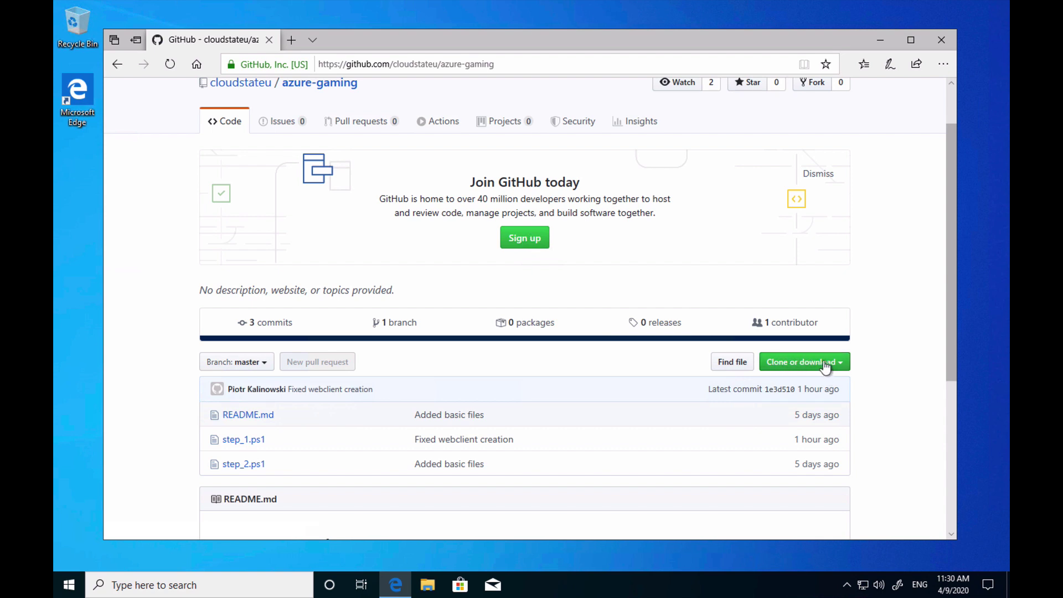
click(825, 364)
click(794, 470)
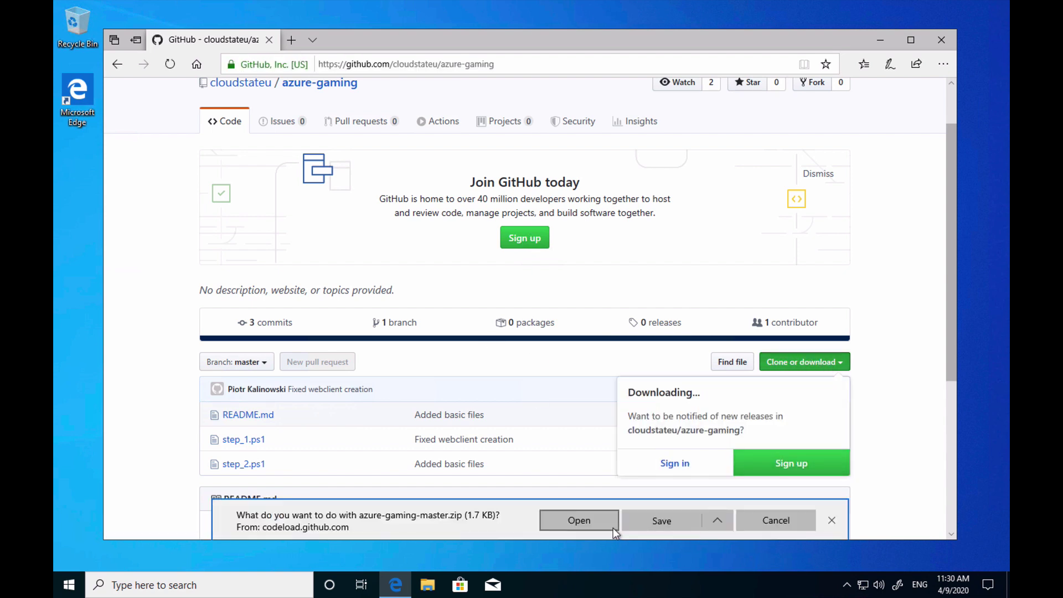
click(636, 523)
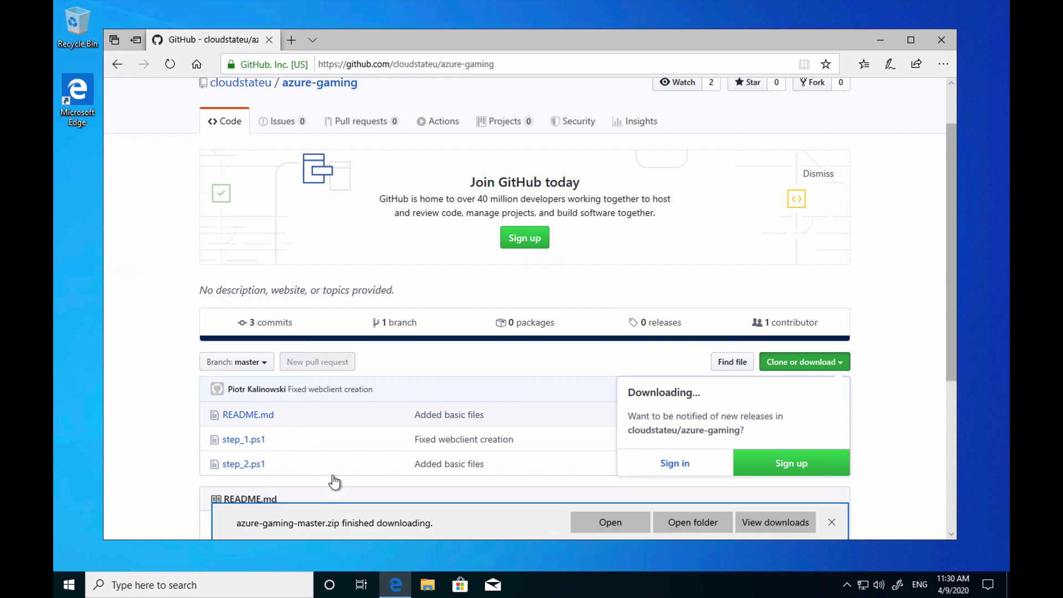
click(674, 520)
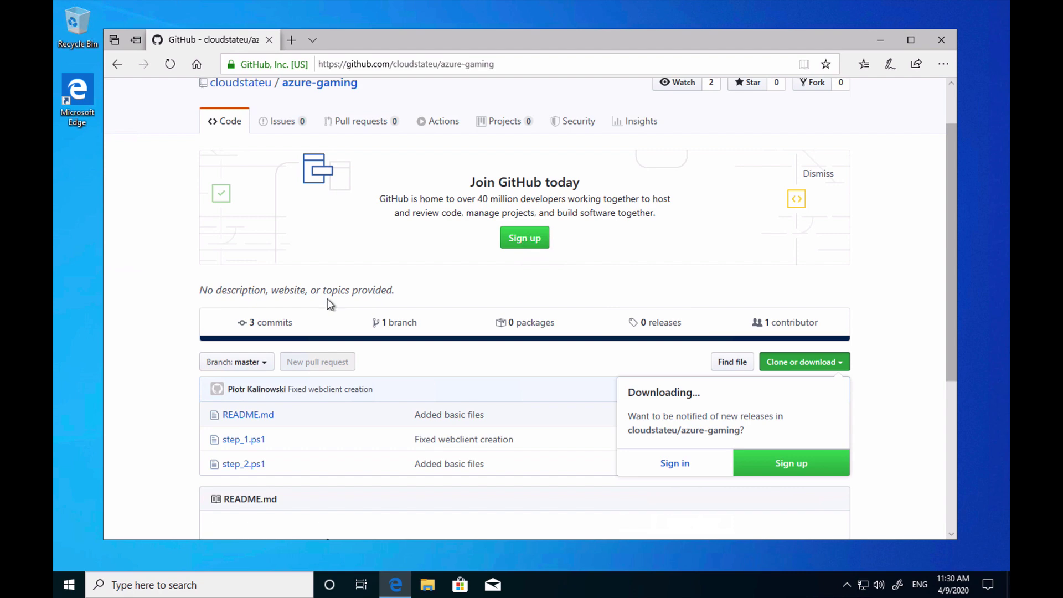
click(880, 44)
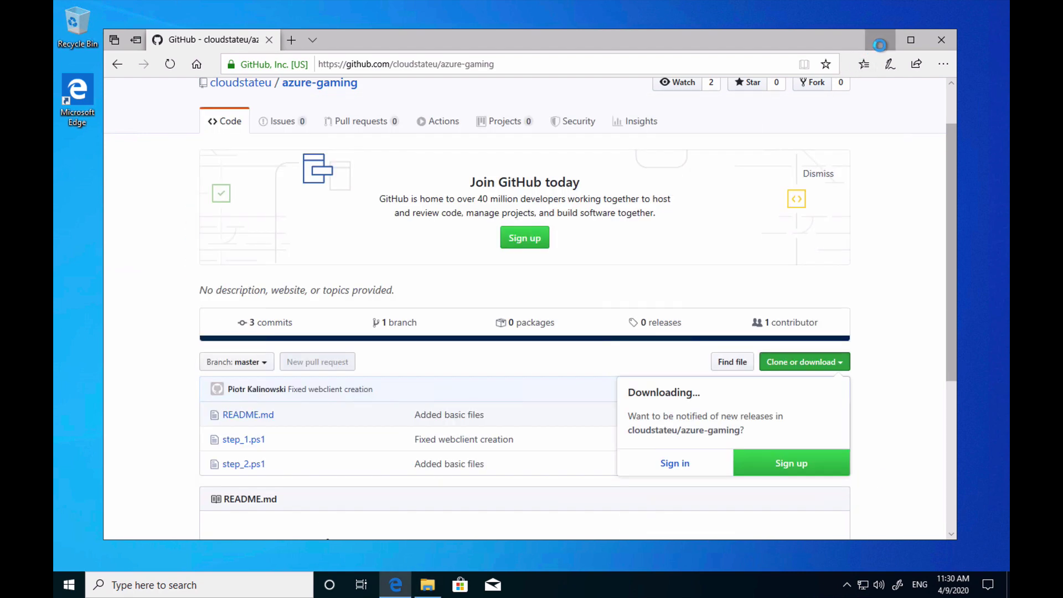
click(879, 44)
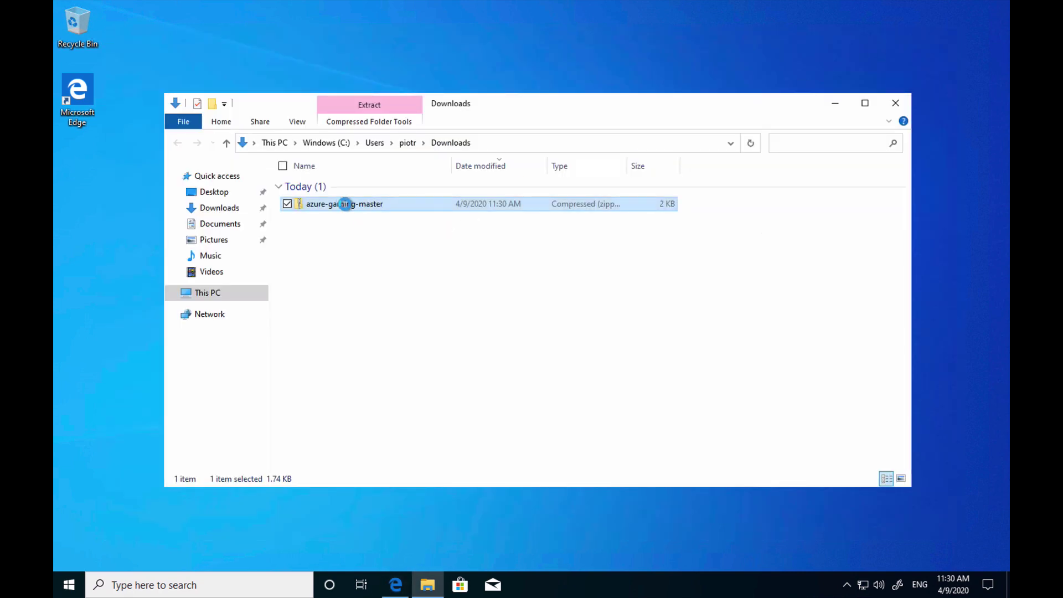
Extract azure-gaming-master.zip to the suggested folder and close the old Downloads window.
right_click(344, 205)
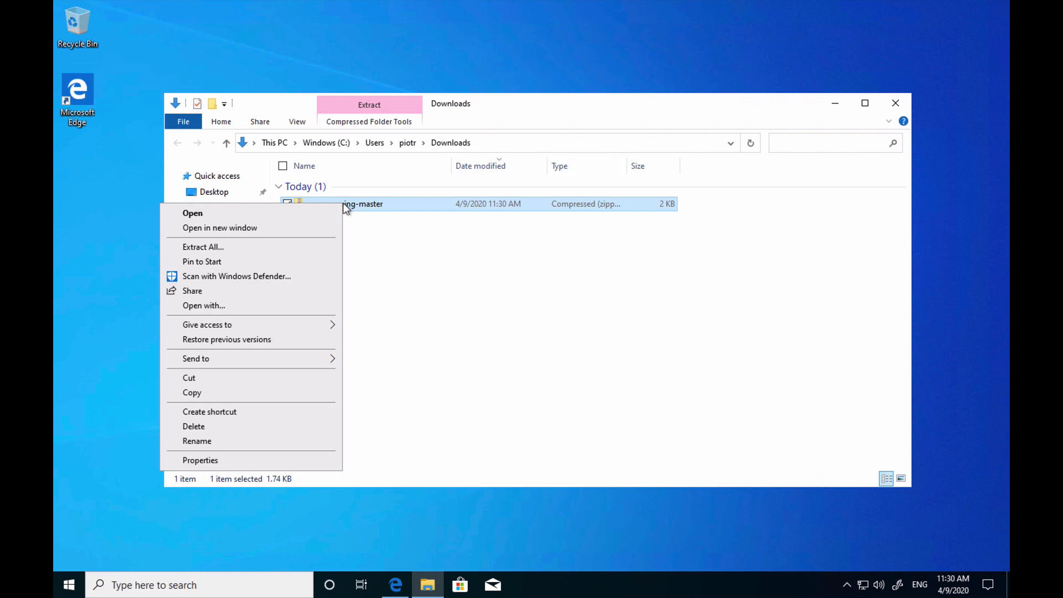
click(220, 250)
click(641, 421)
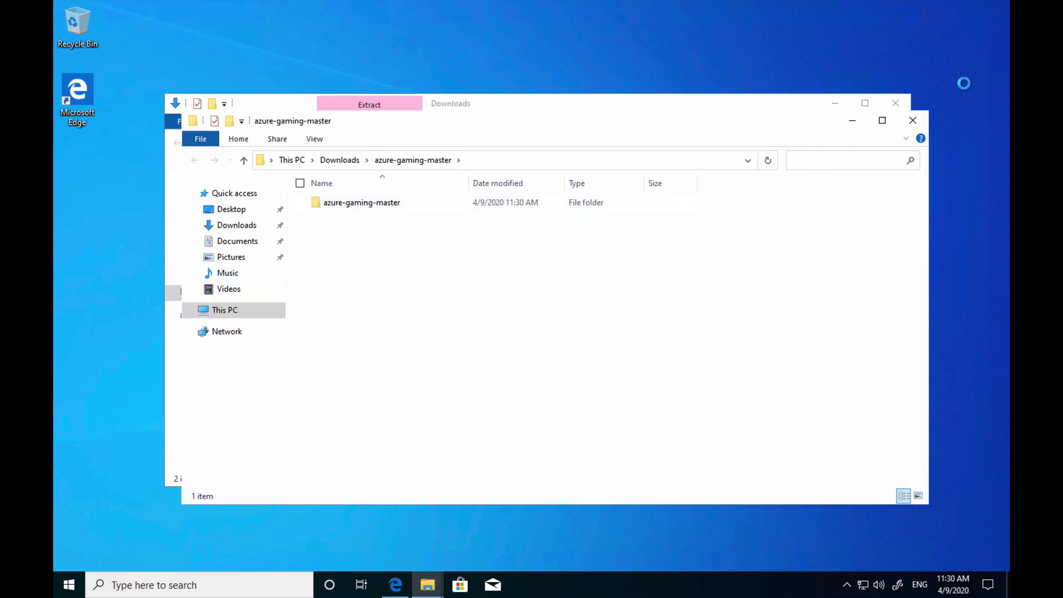
click(895, 103)
Open the extracted azure-gaming-master folder and edit step_1 in PowerShell ISE.
click(368, 207)
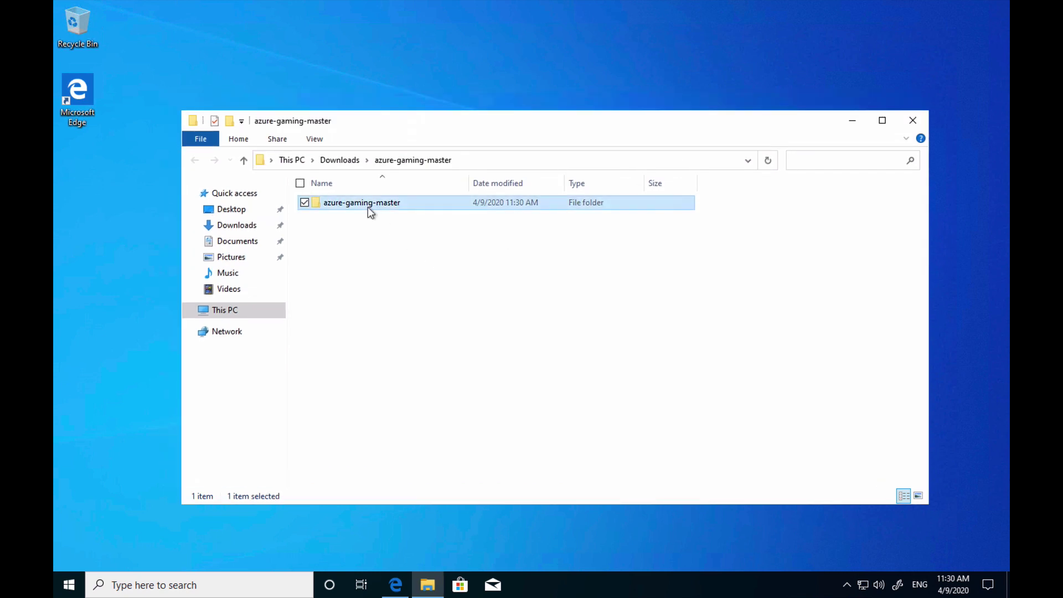
double_click(368, 207)
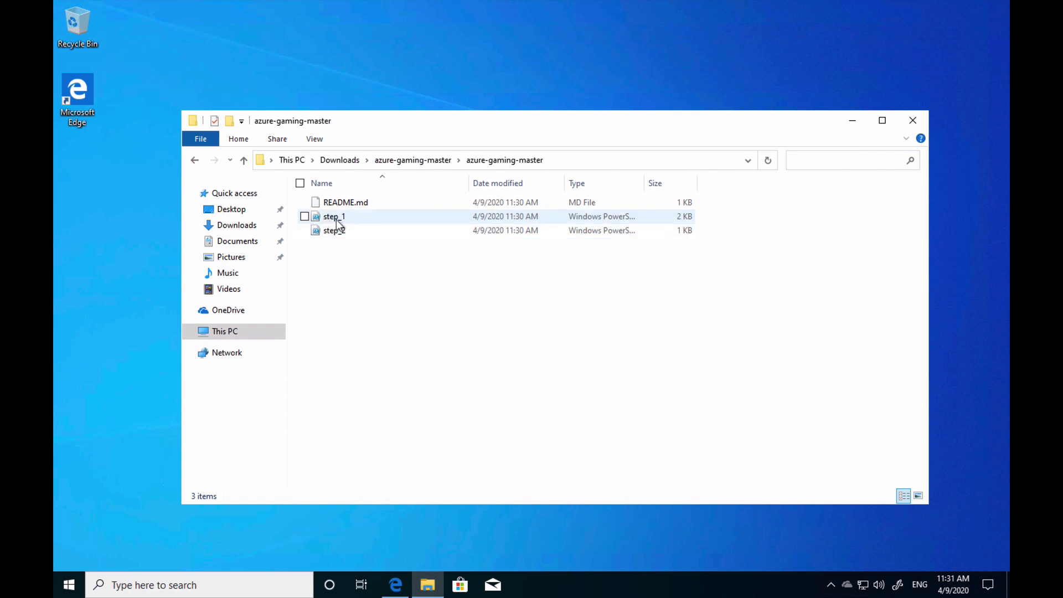
right_click(329, 216)
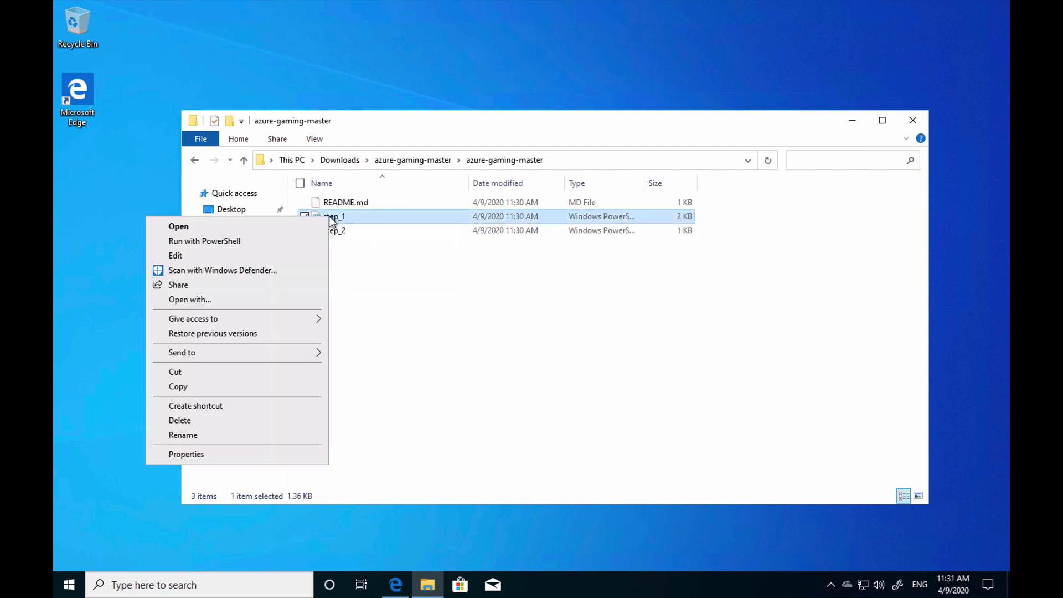
click(199, 257)
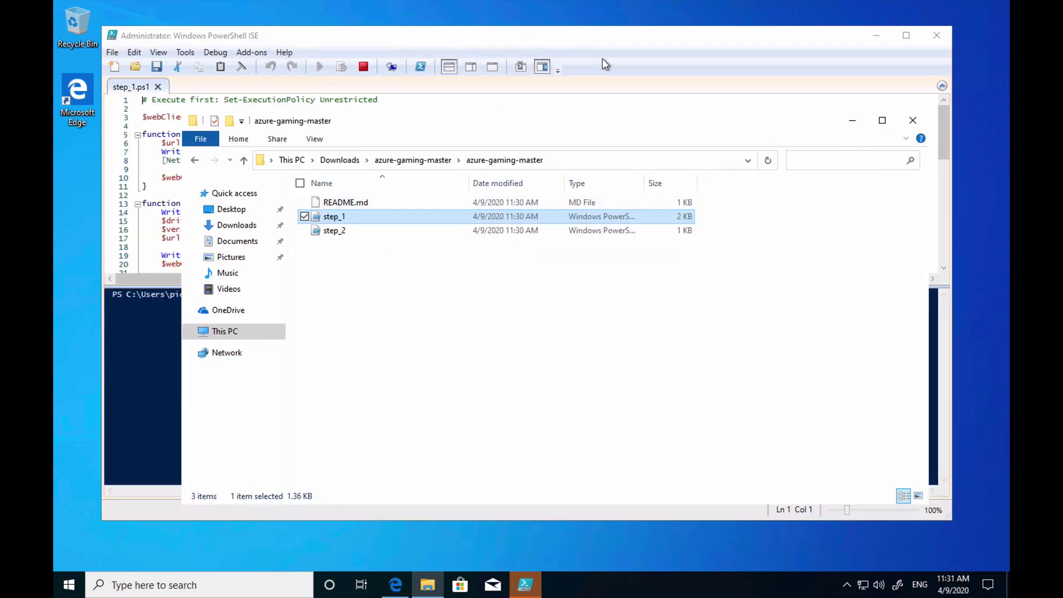
Paste line 1's 'Set-ExecutionPolicy Unrestricted' into the ISE console, run it and confirm Yes.
click(627, 45)
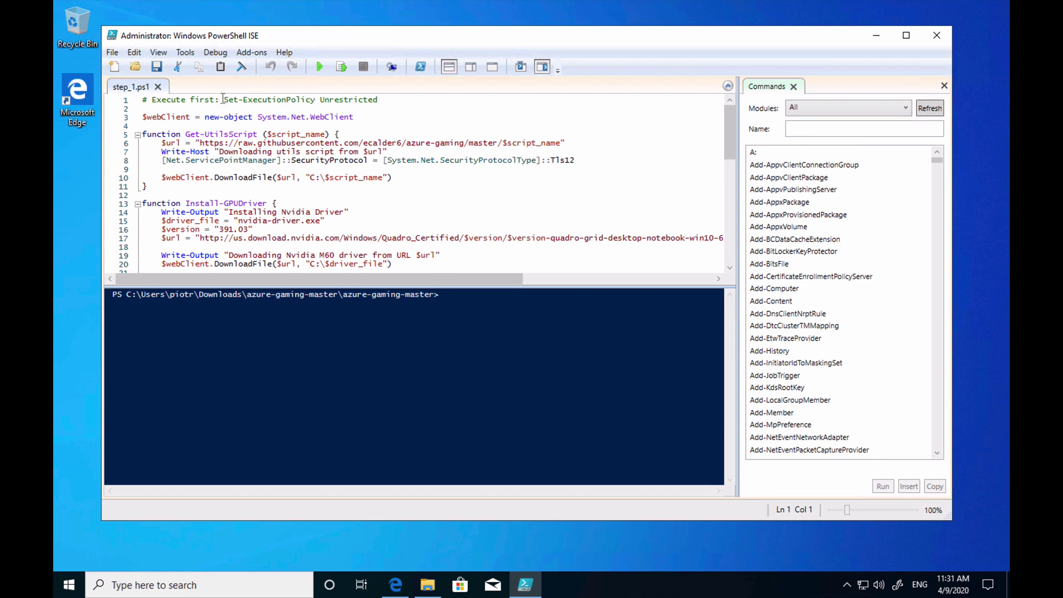
drag(223, 100, 392, 103)
key(ctrl+c)
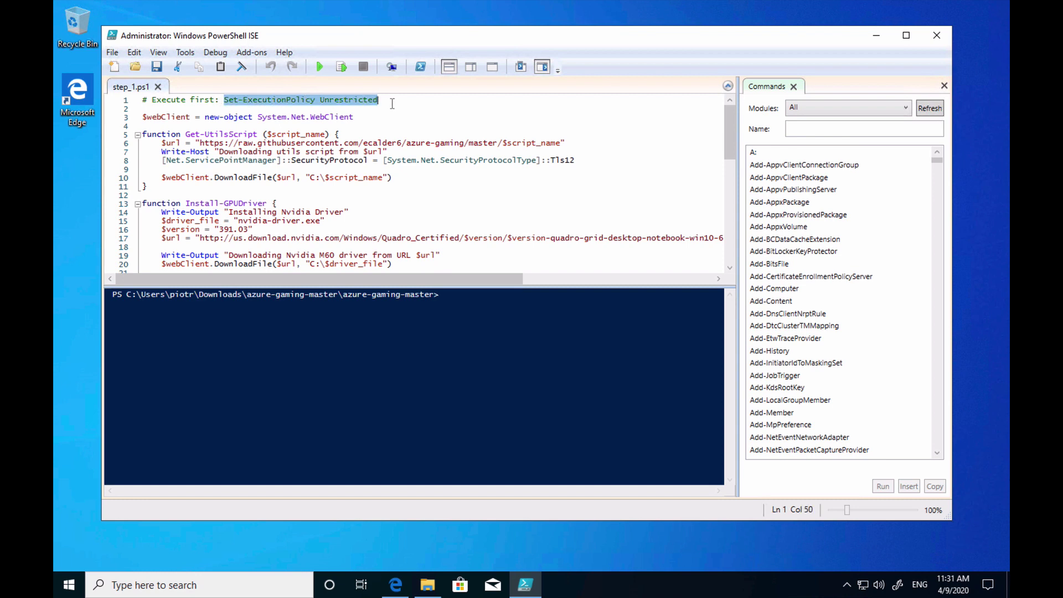
click(487, 329)
right_click(469, 330)
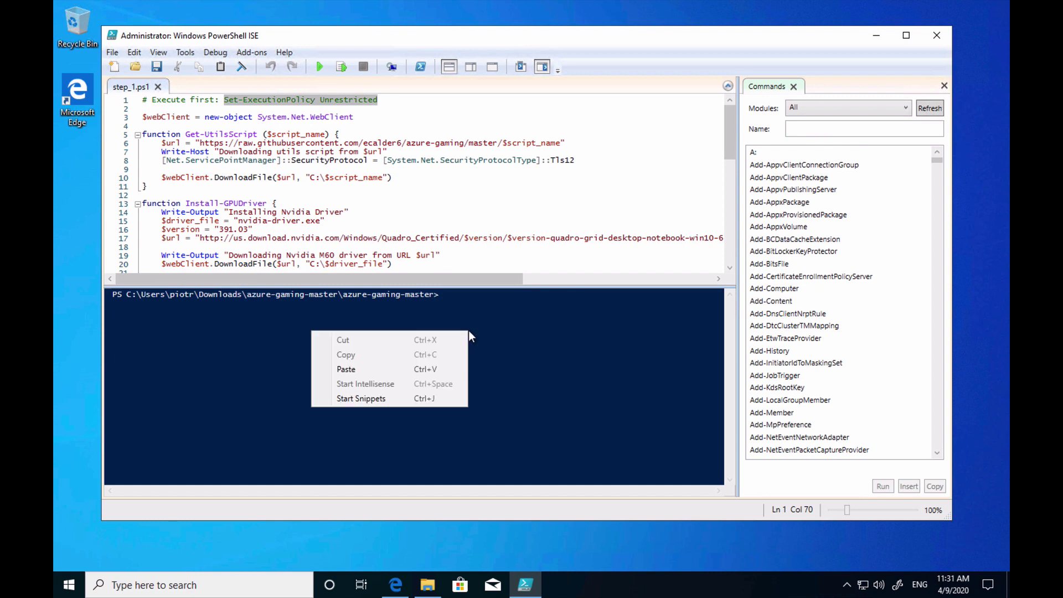
click(407, 368)
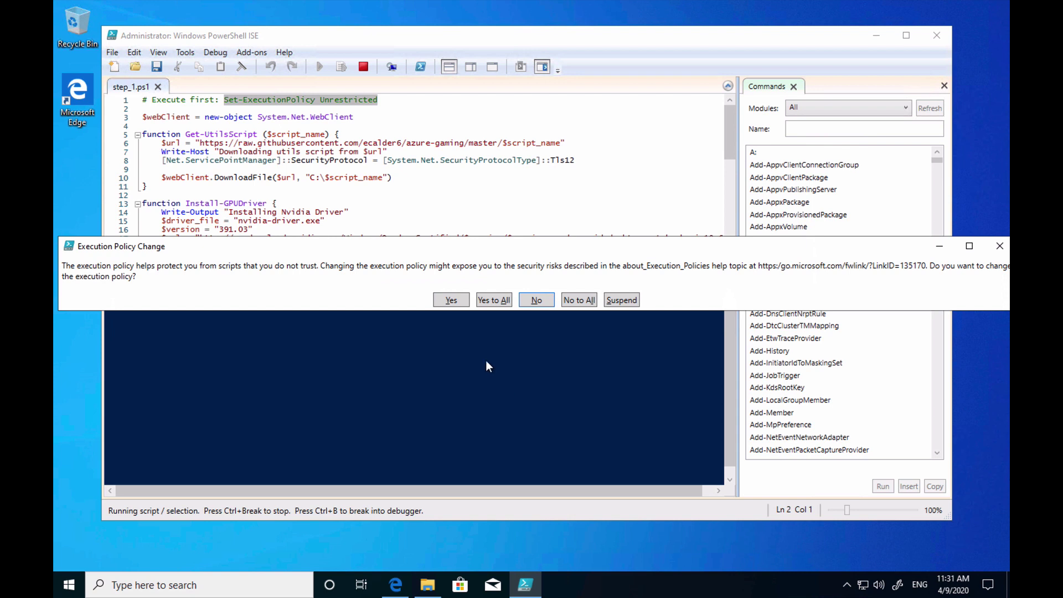
click(491, 302)
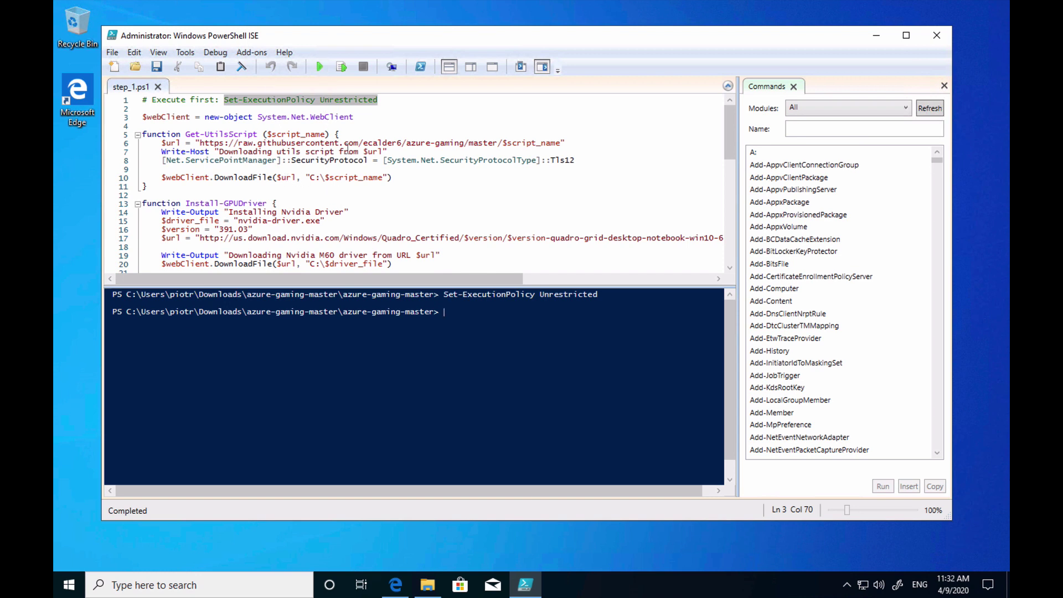
scroll(347, 147, down, 4)
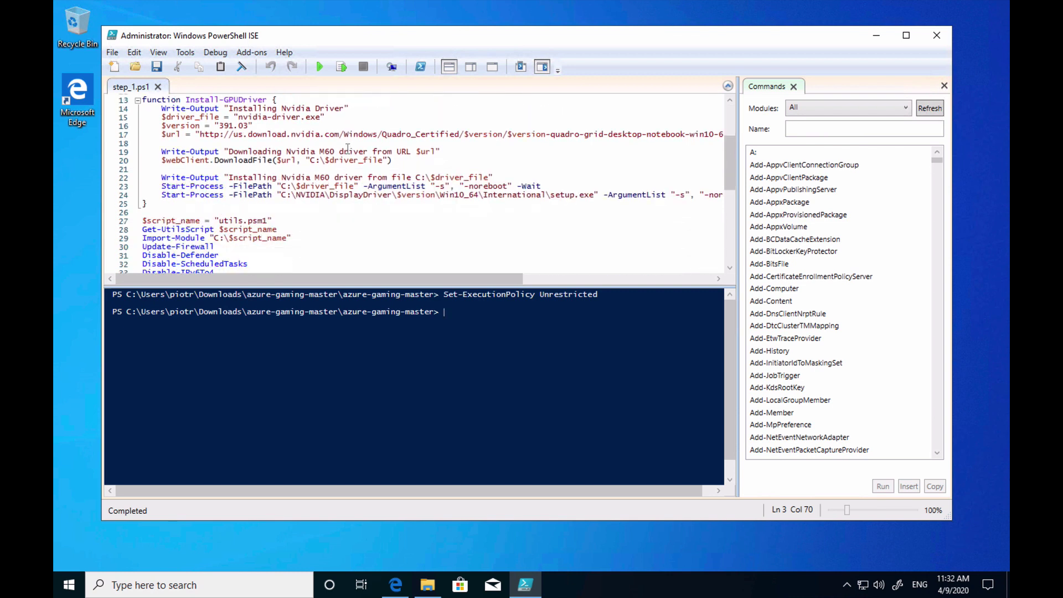
scroll(347, 147, down, 3)
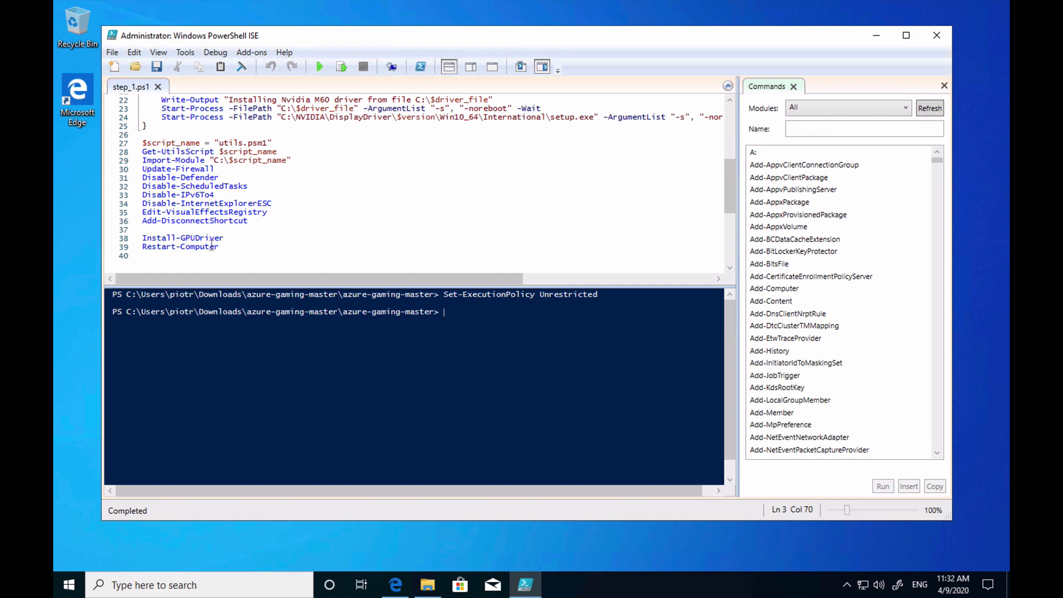
Run step_1.ps1, allowing it once, to start installing the Nvidia M60 driver.
click(319, 67)
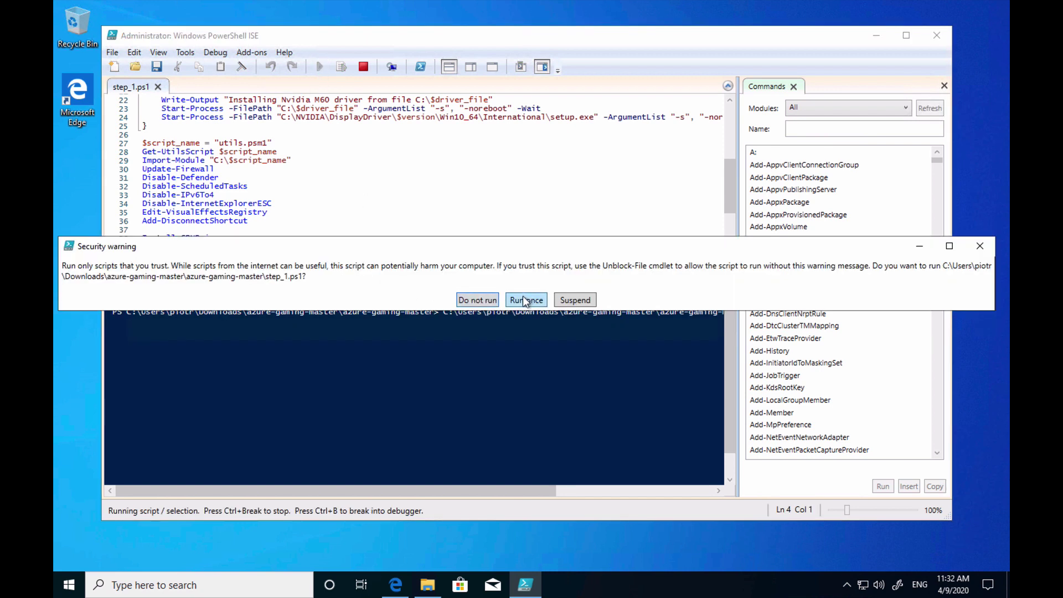
click(522, 299)
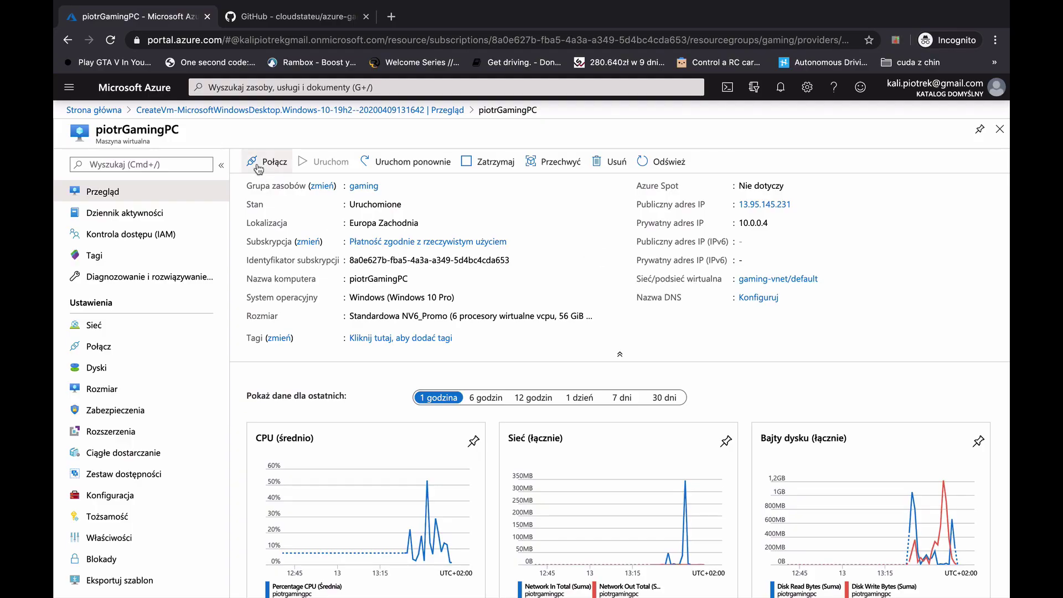
Download the VM's RDP file and connect using the admin user name and password.
click(266, 162)
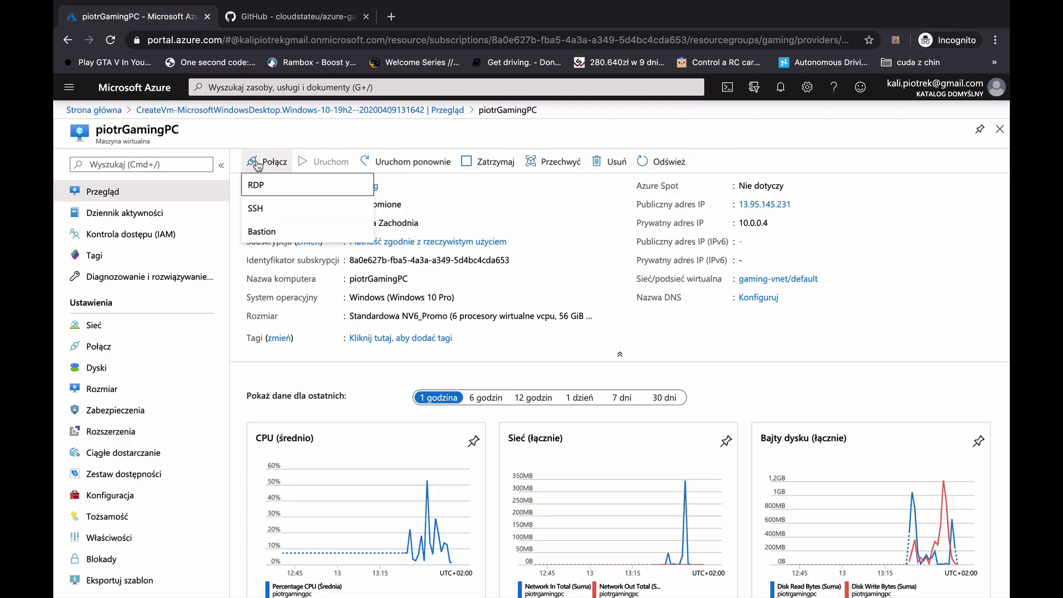
click(256, 182)
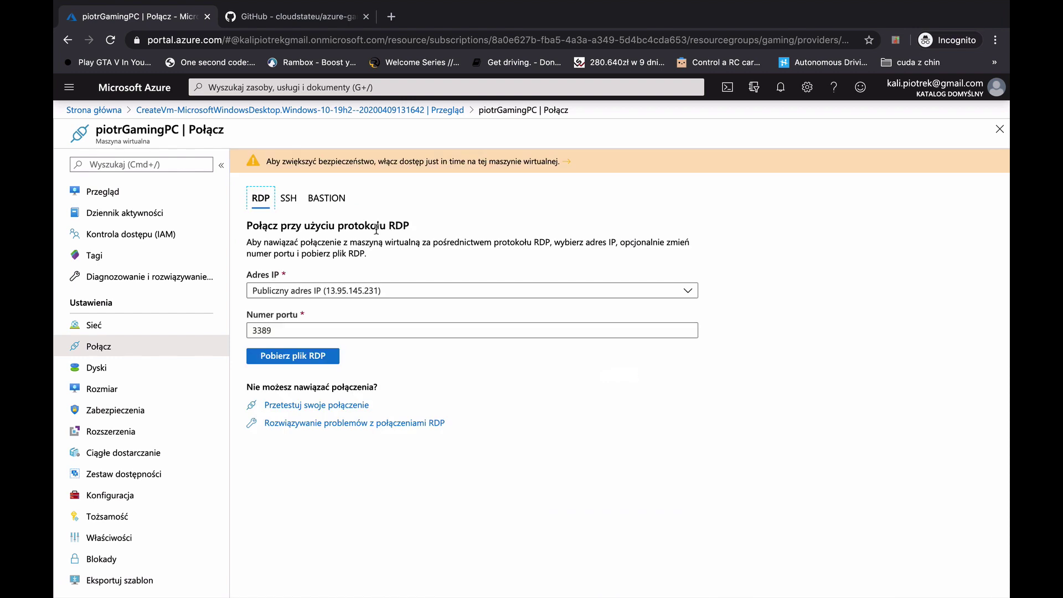
click(303, 358)
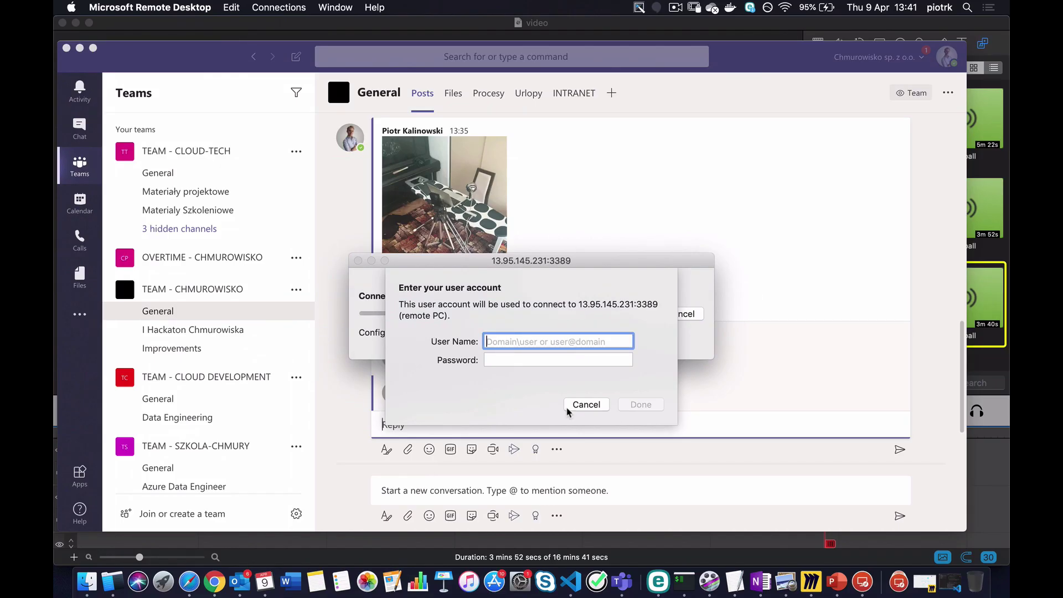
text(piotr)
key(Tab)
text(•••••••••)
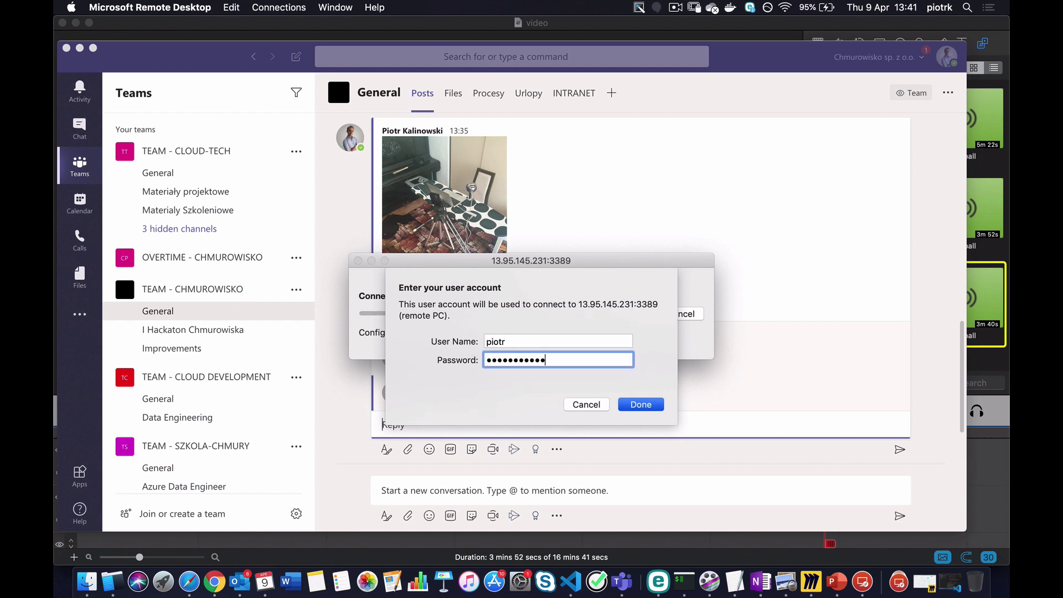
text(•)
key(Return)
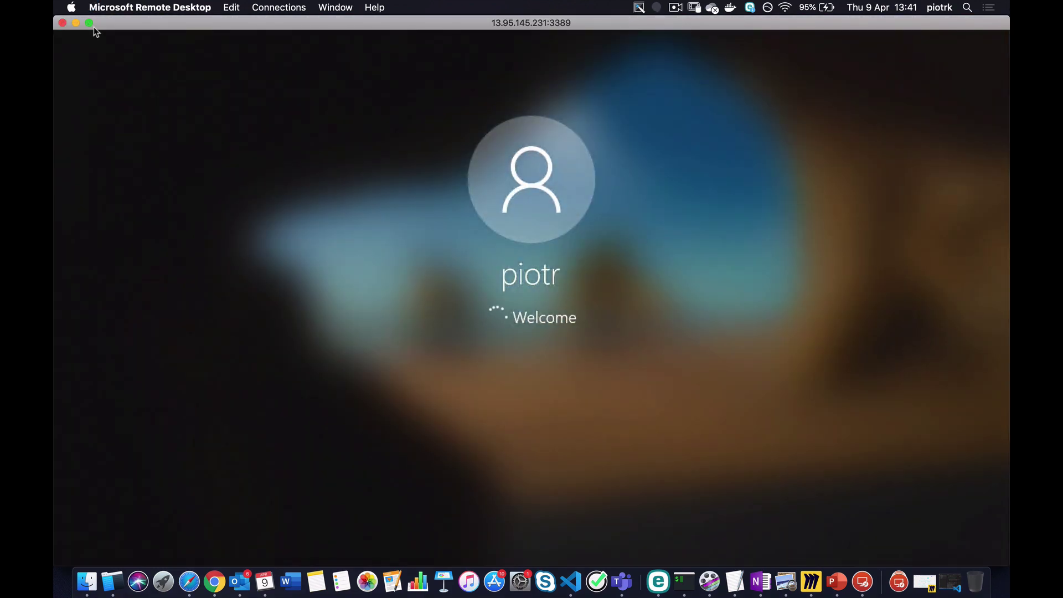
Go full screen, then edit step_2 from Downloads\azure-gaming-master\azure-gaming-master in PowerShell ISE.
click(89, 23)
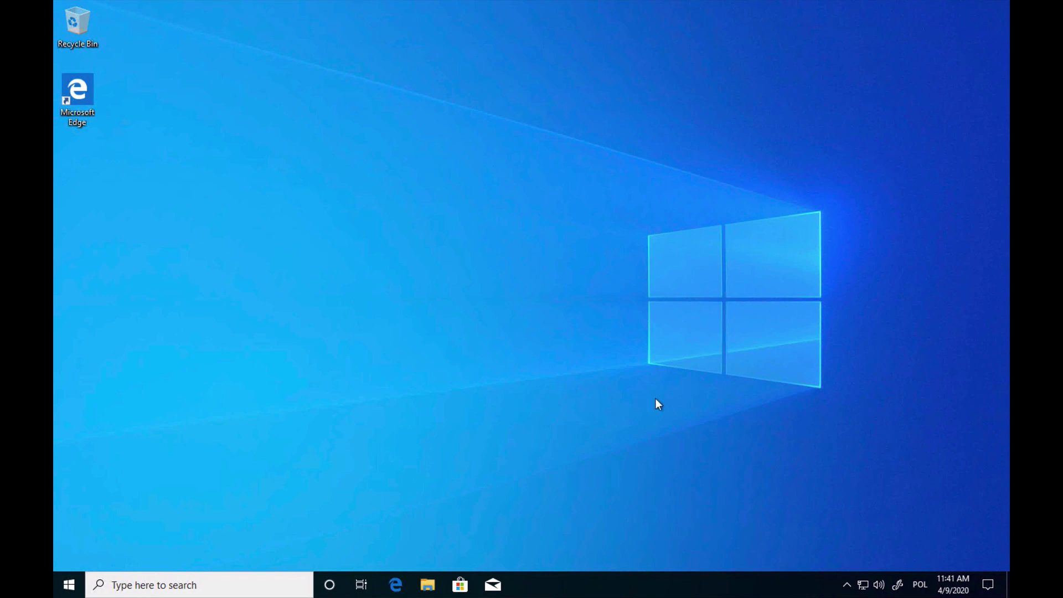
click(847, 585)
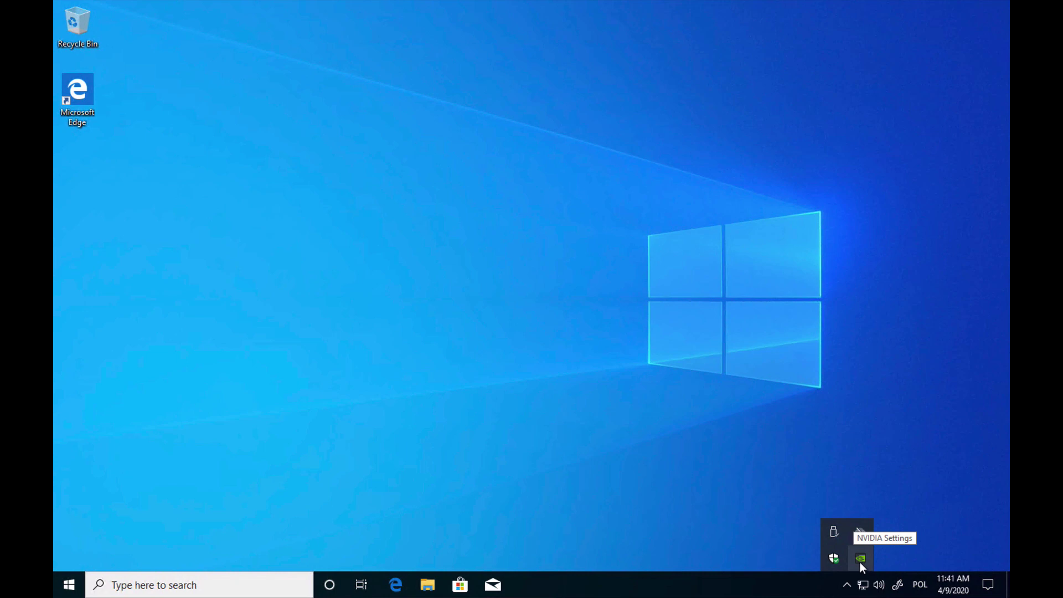
click(442, 529)
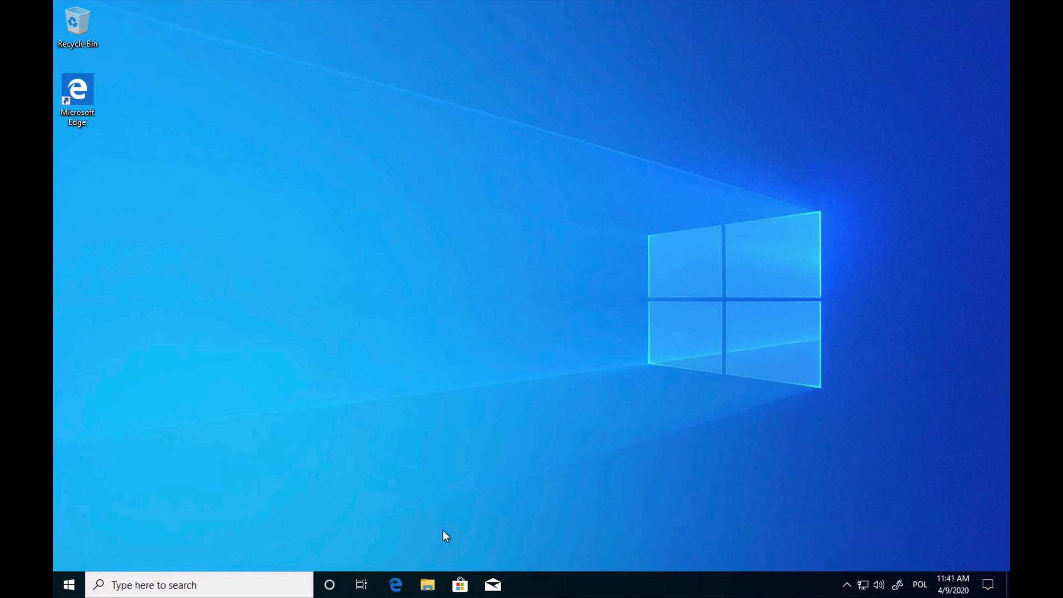
click(429, 584)
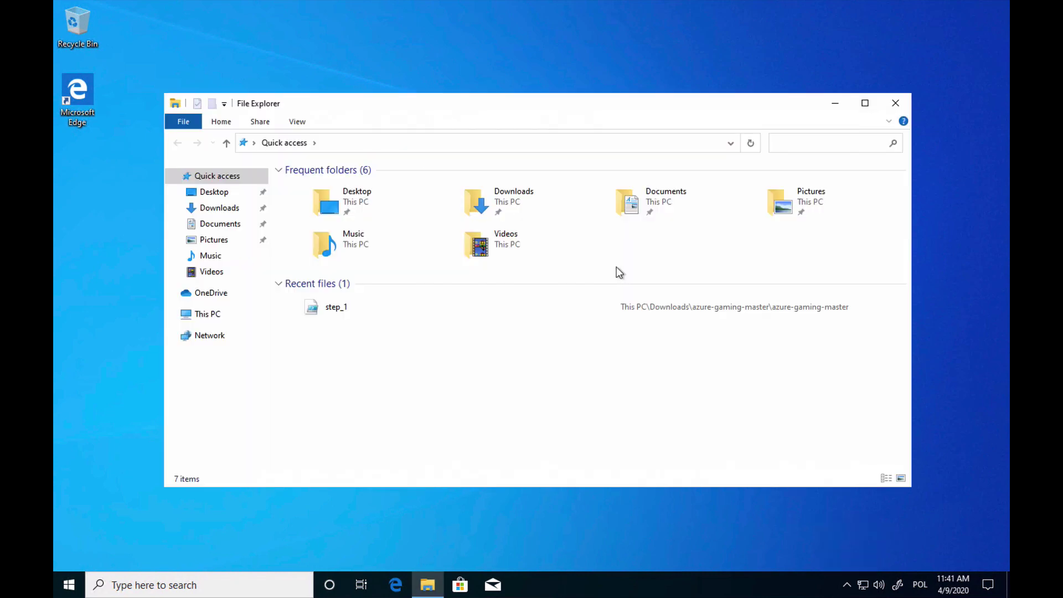
double_click(489, 205)
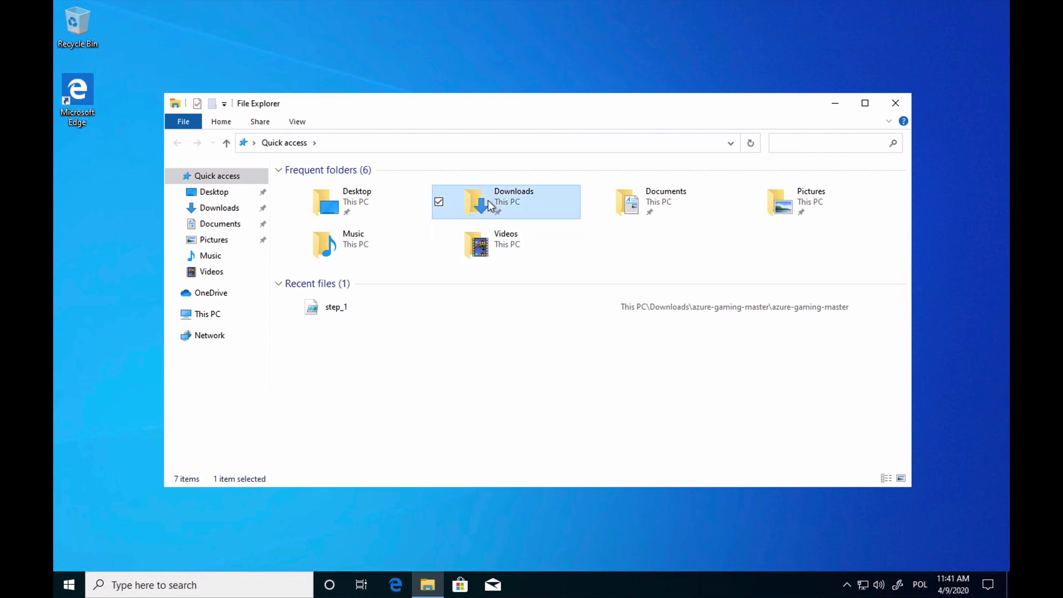
double_click(344, 218)
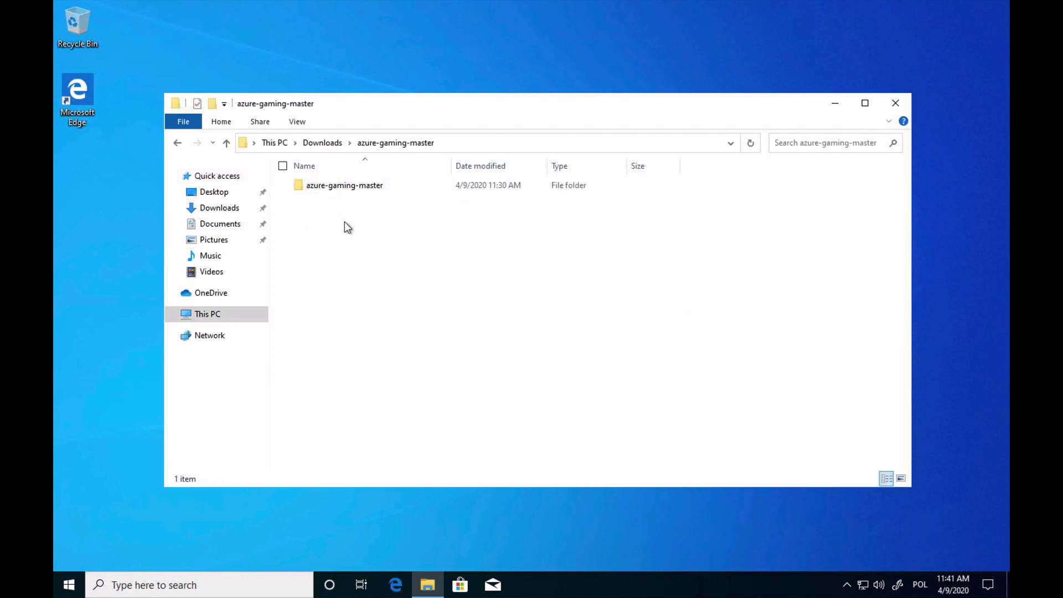
double_click(325, 188)
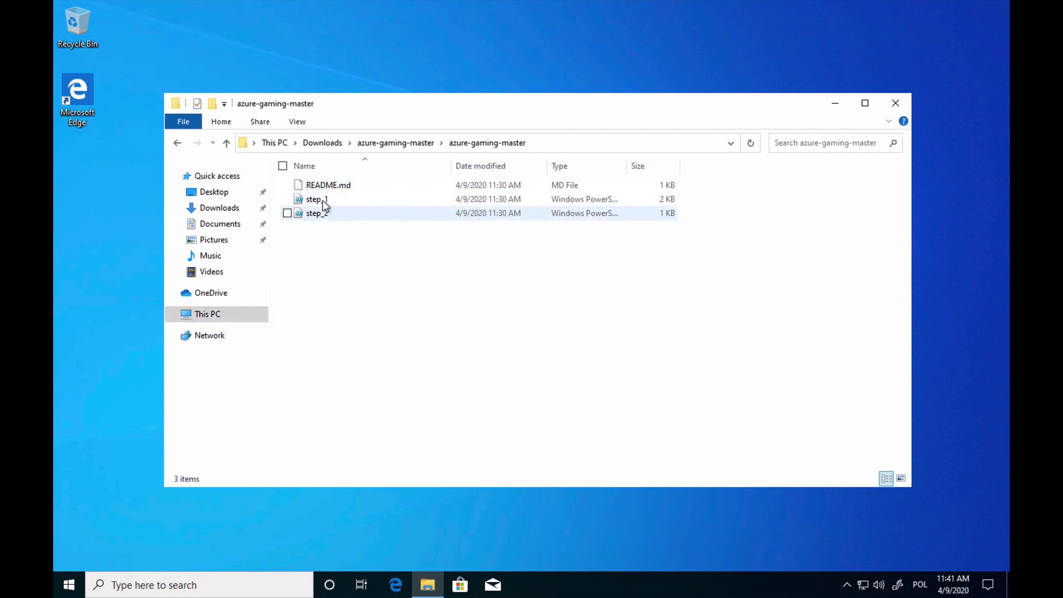
right_click(313, 215)
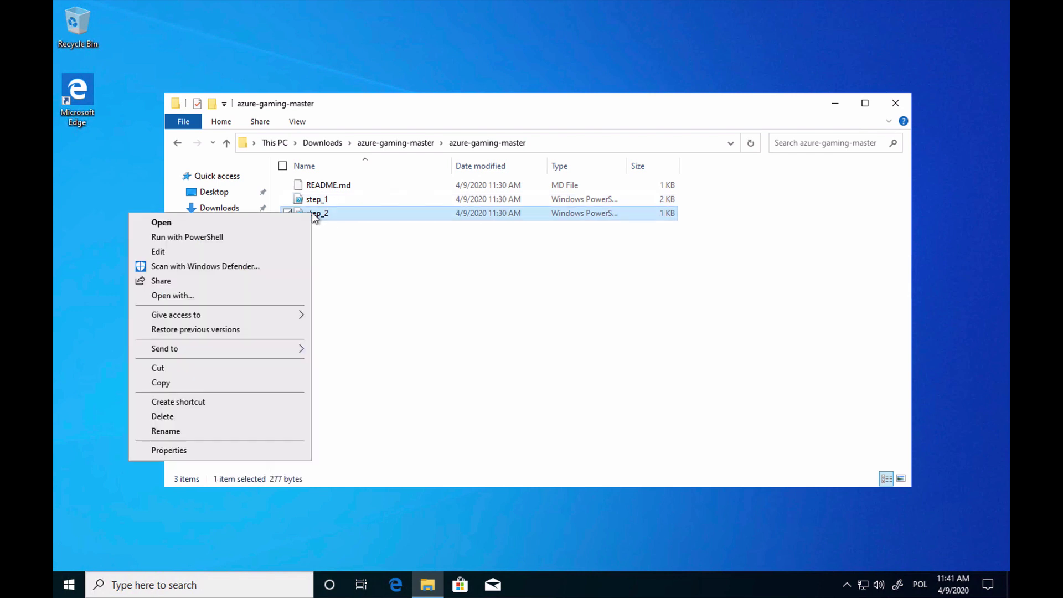
click(237, 251)
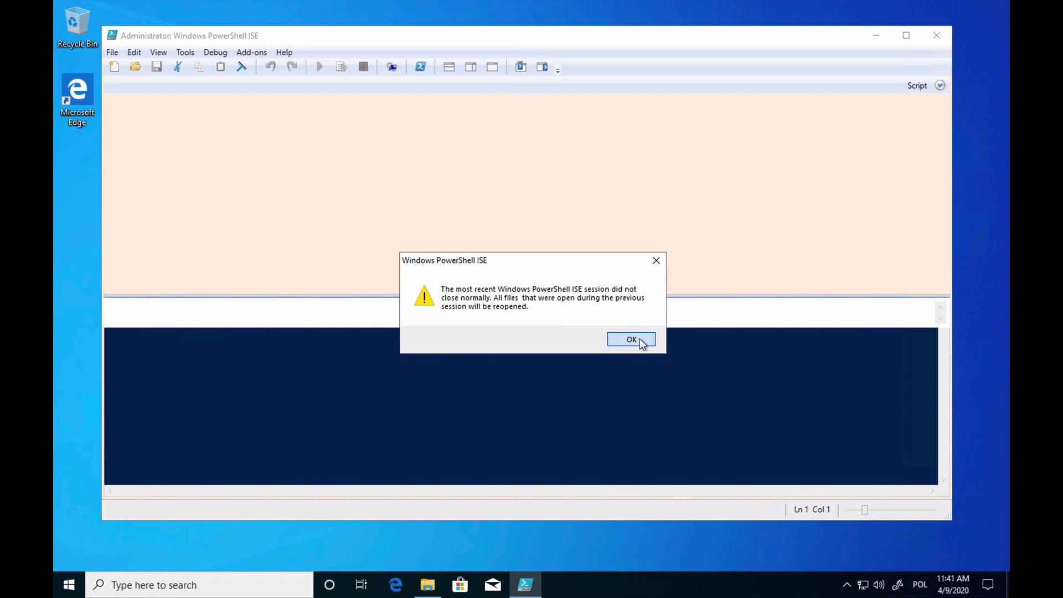
Enter the admin username and password in step_2.ps1, save it, and run it to install Steam.
click(631, 339)
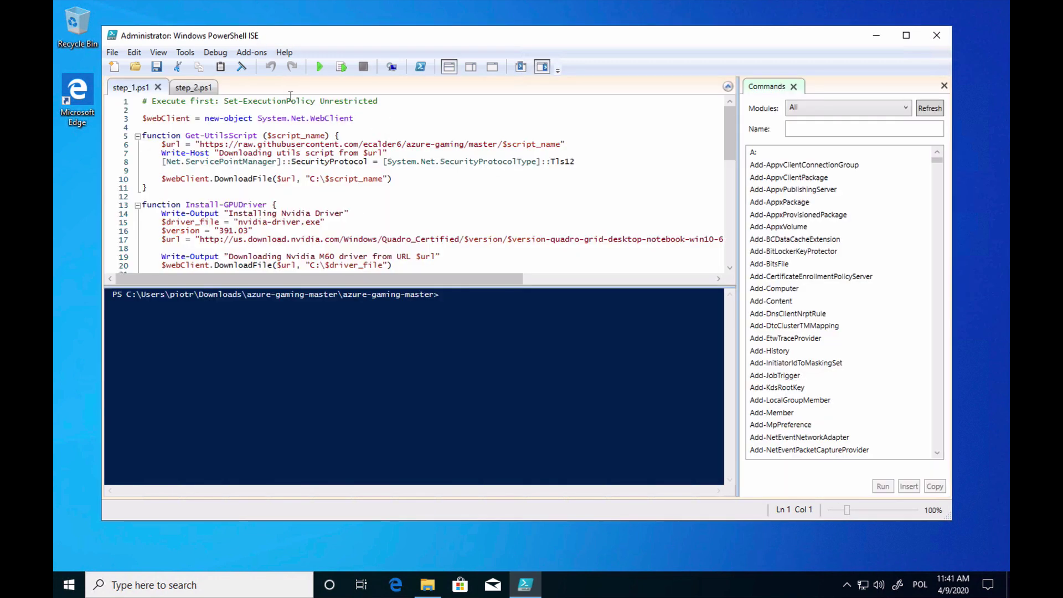
click(197, 89)
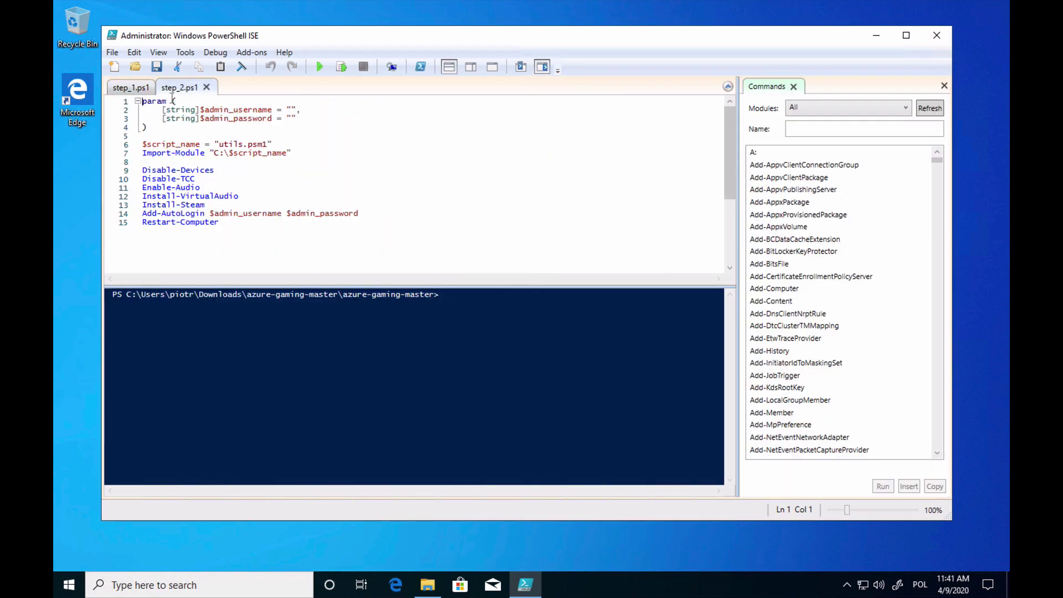
click(293, 109)
text(piotr)
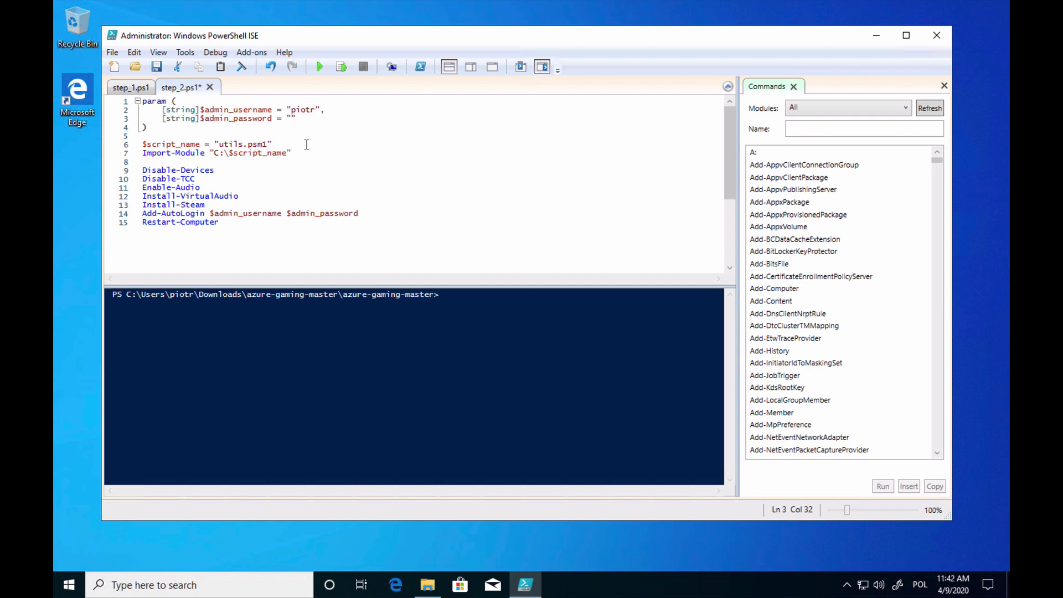
click(155, 69)
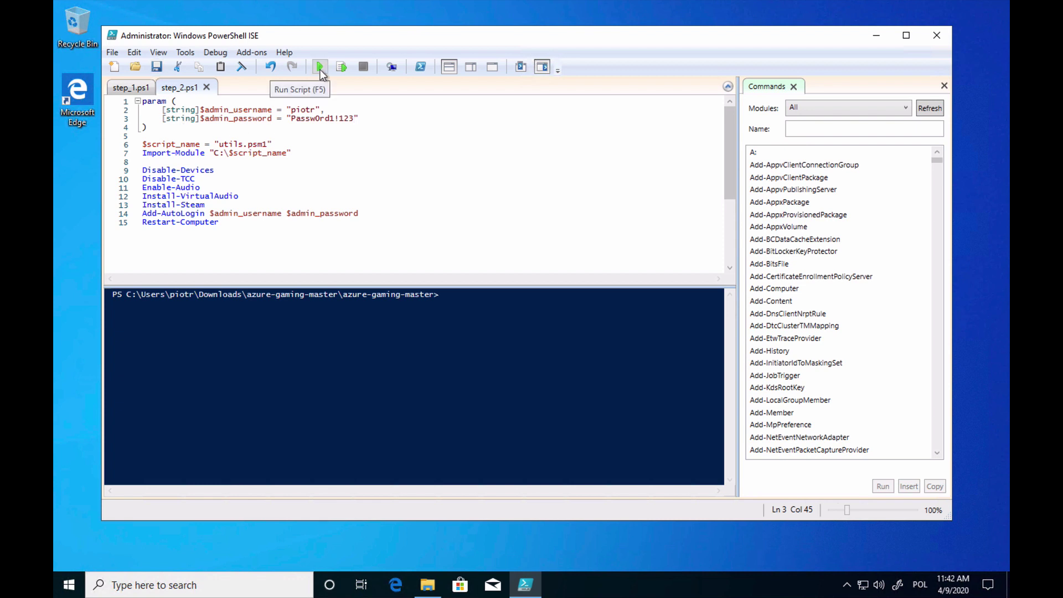
click(320, 67)
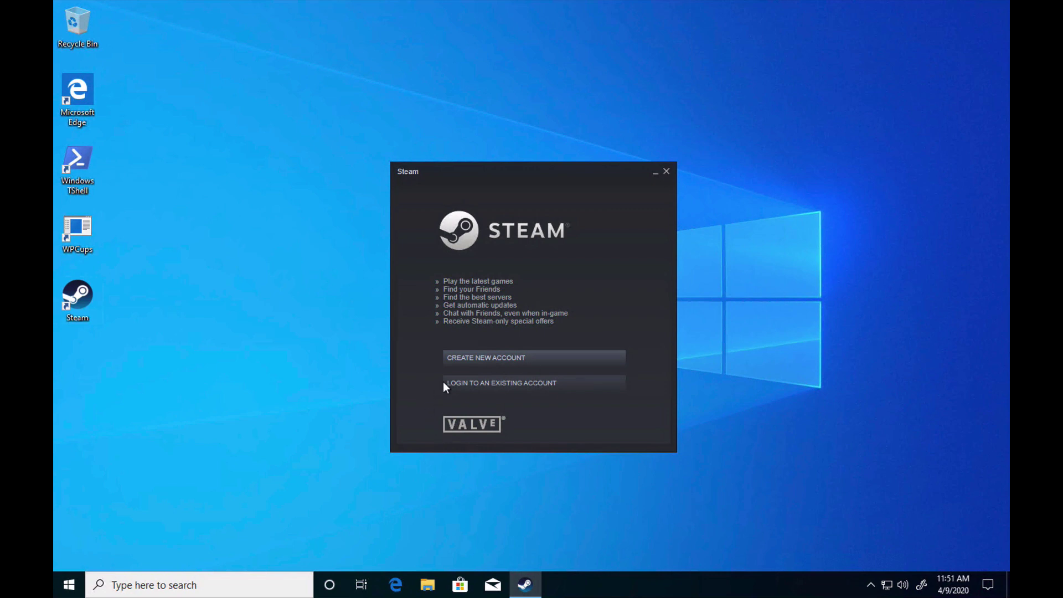
Log in to the existing Steam account with its name and password, ticking Remember my password.
click(493, 384)
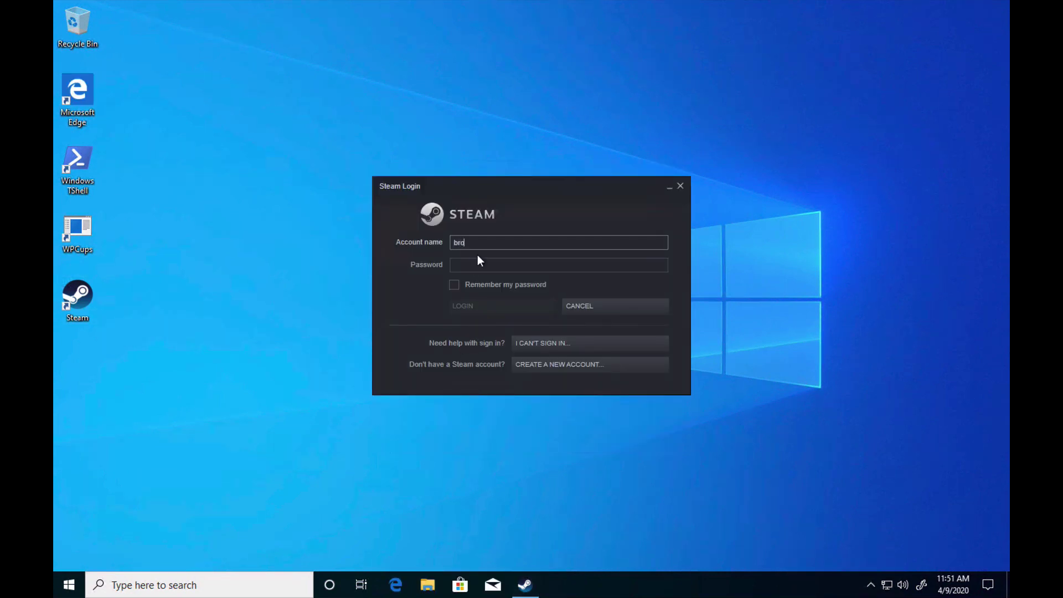
text(brook26)
key(Tab)
text(p)
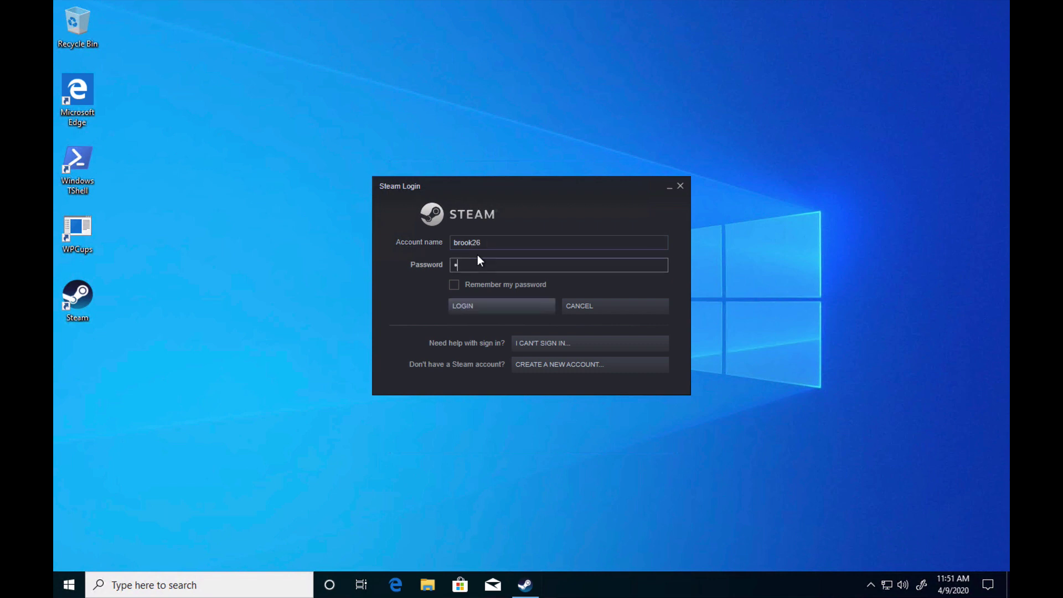
click(453, 284)
click(477, 308)
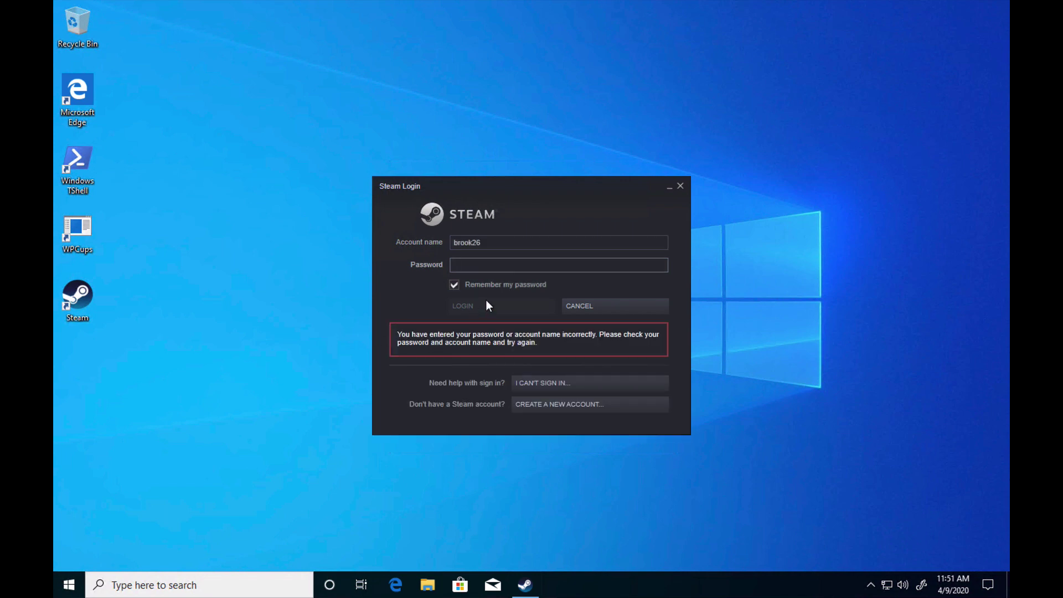
text(*******)
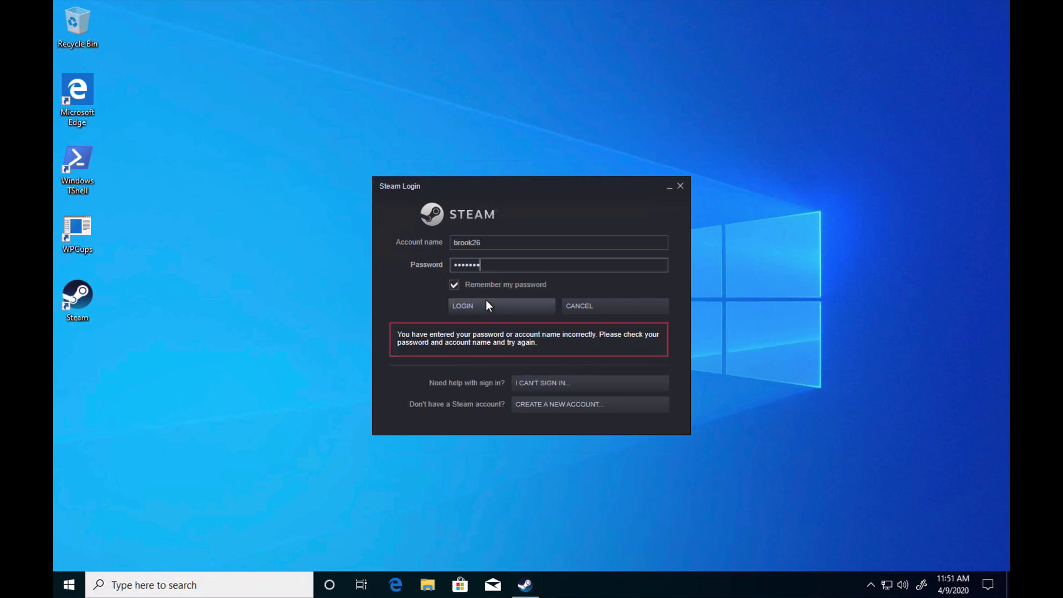
click(486, 302)
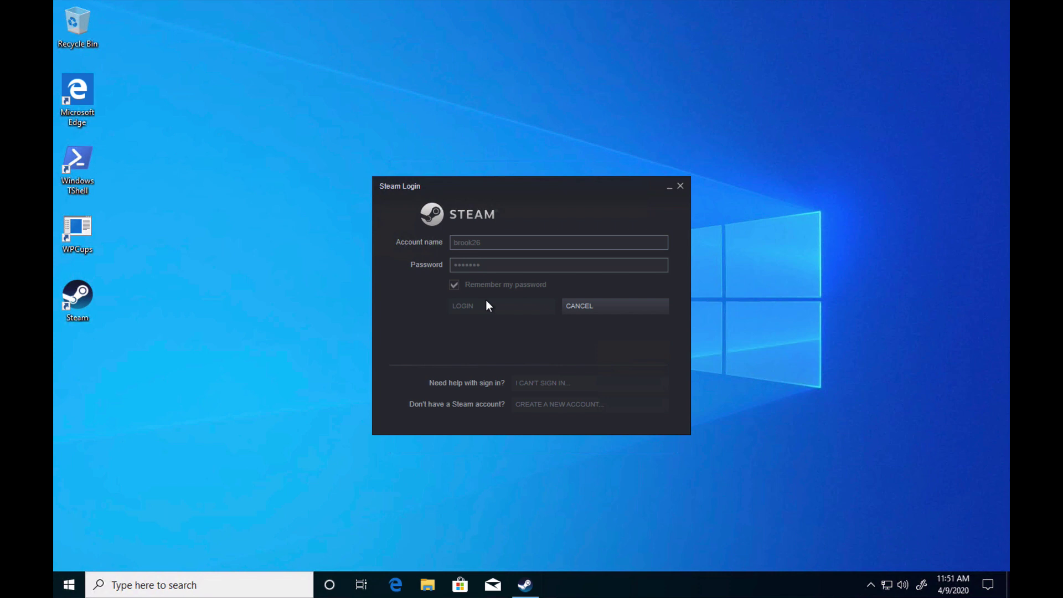
Paste the Steam Guard code from the email to authorise this computer.
click(540, 407)
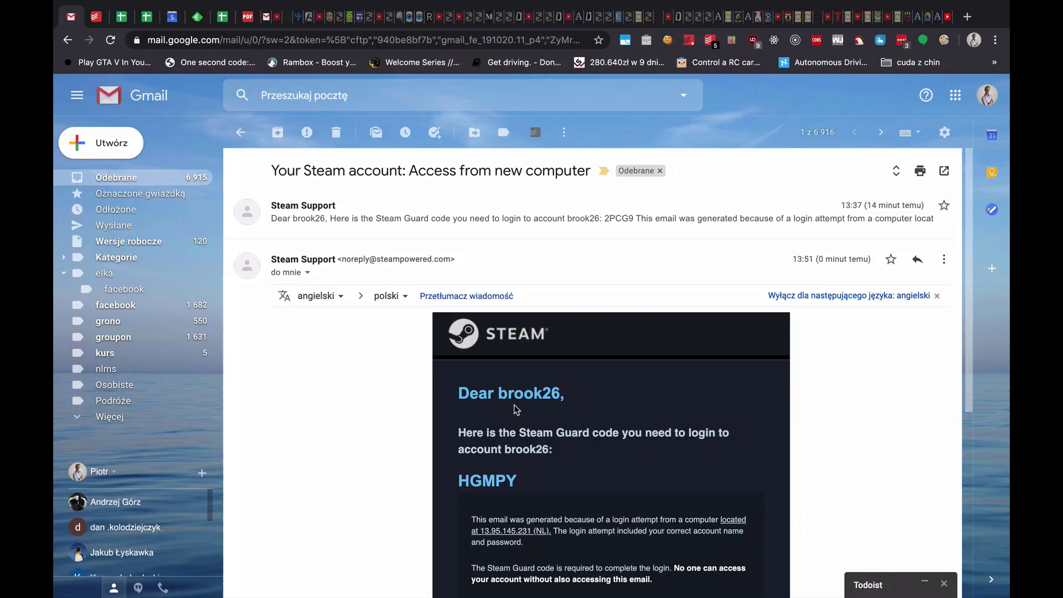
double_click(481, 486)
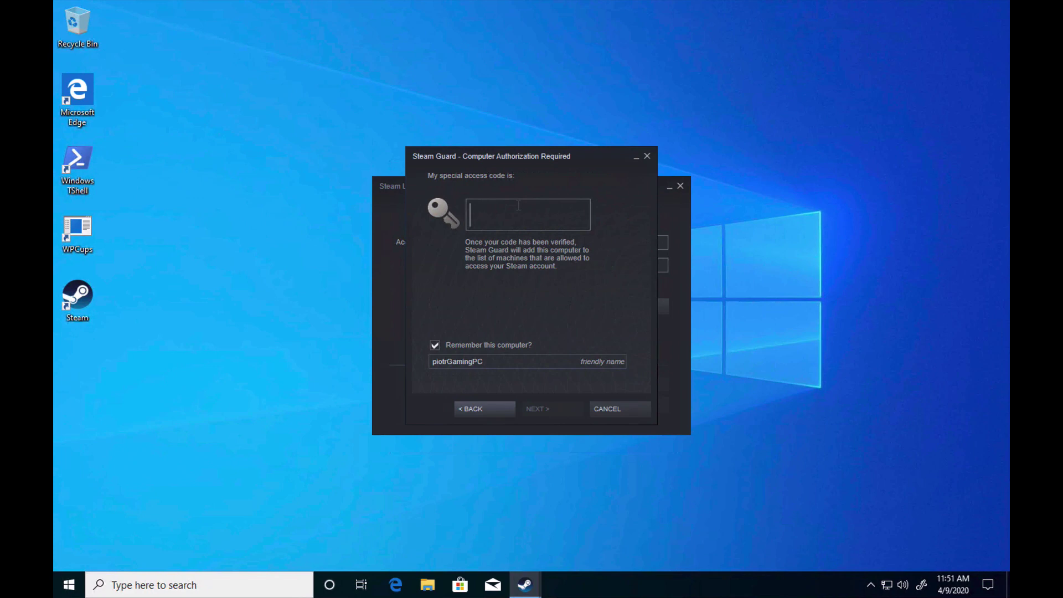
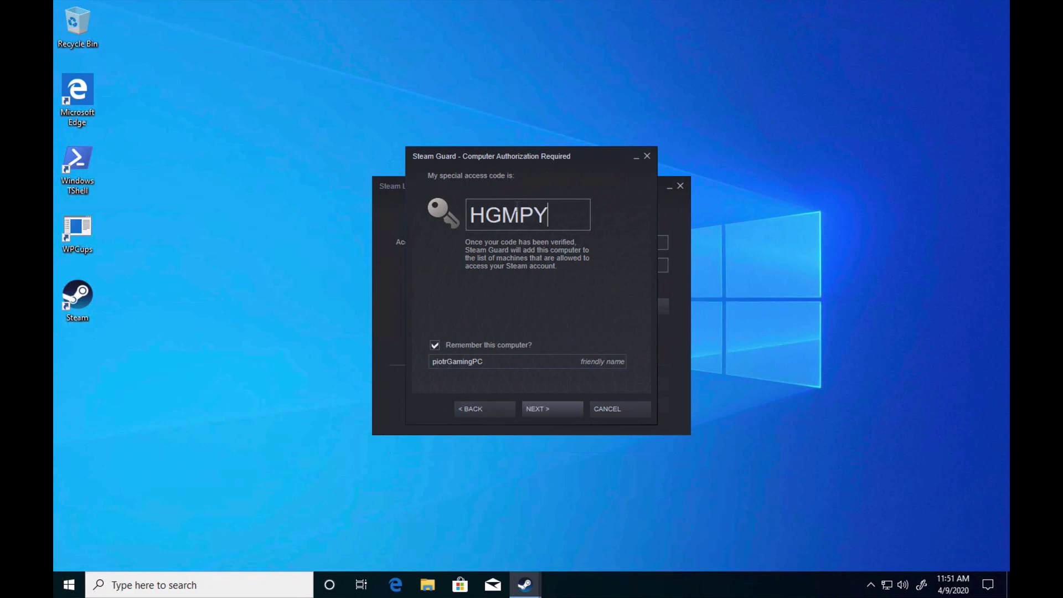
click(551, 409)
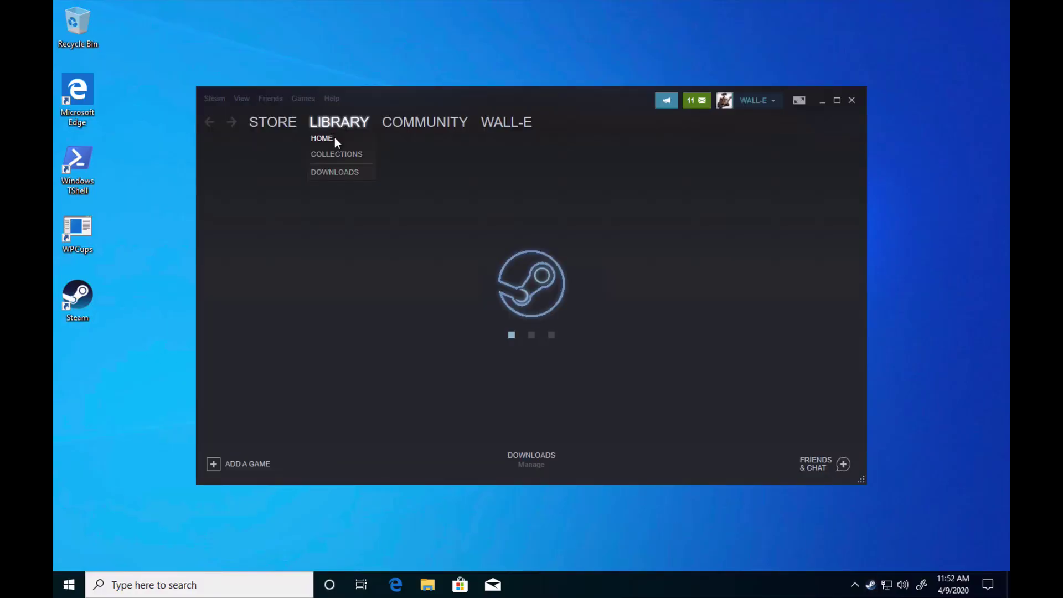
Install The Witcher 3: Wild Hunt from the Steam library, accepting the install options and licence.
click(327, 139)
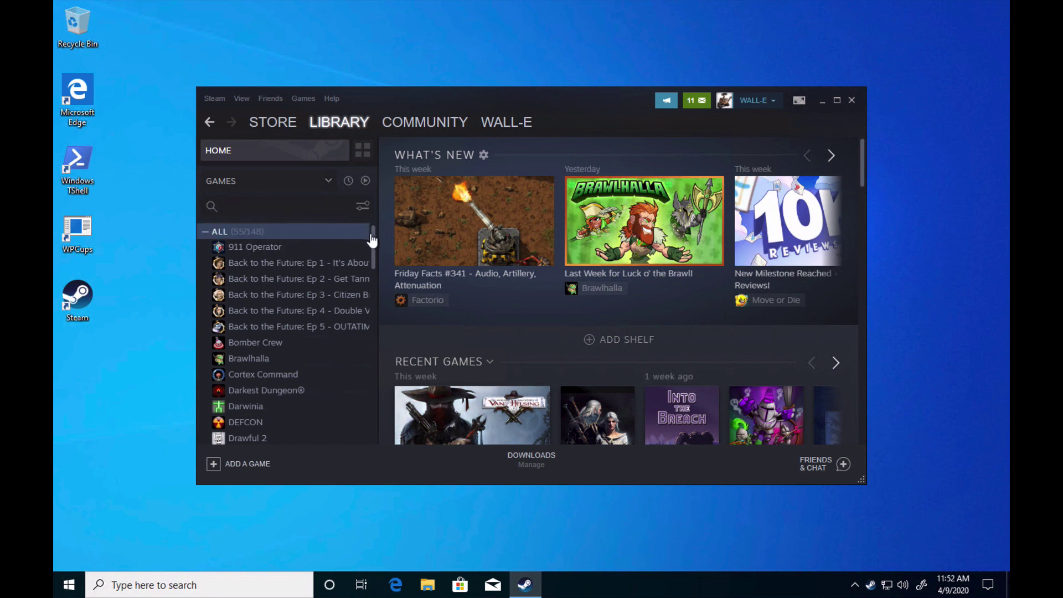
drag(370, 237, 373, 401)
click(331, 420)
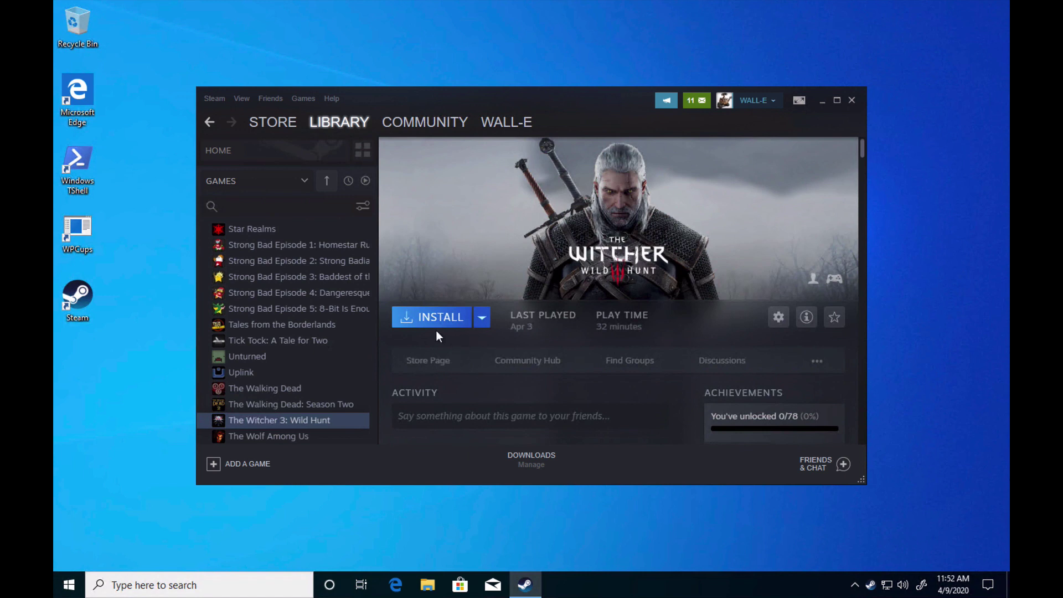
click(429, 321)
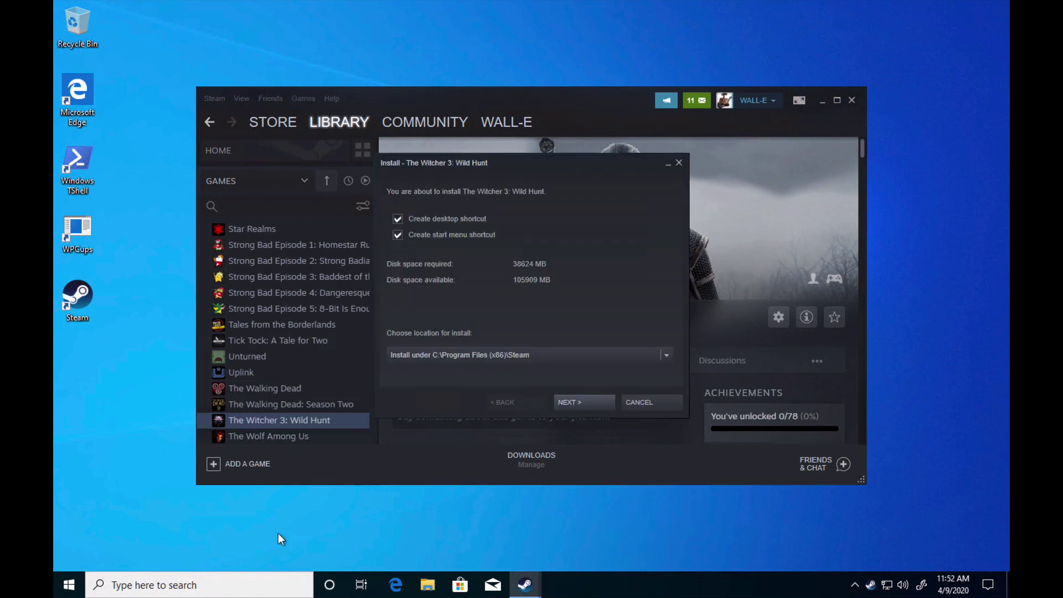
click(427, 584)
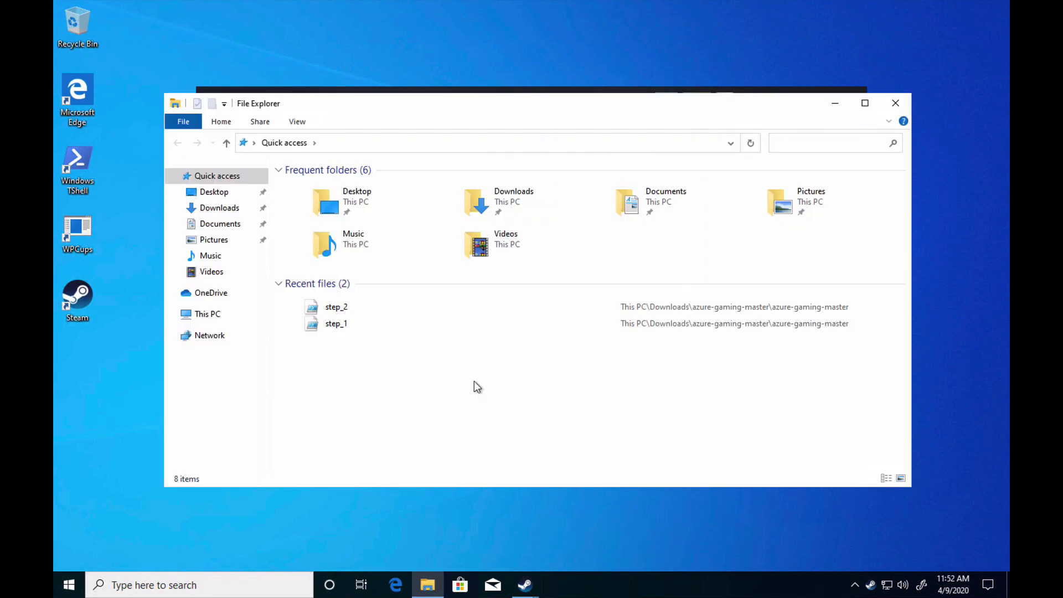
click(217, 314)
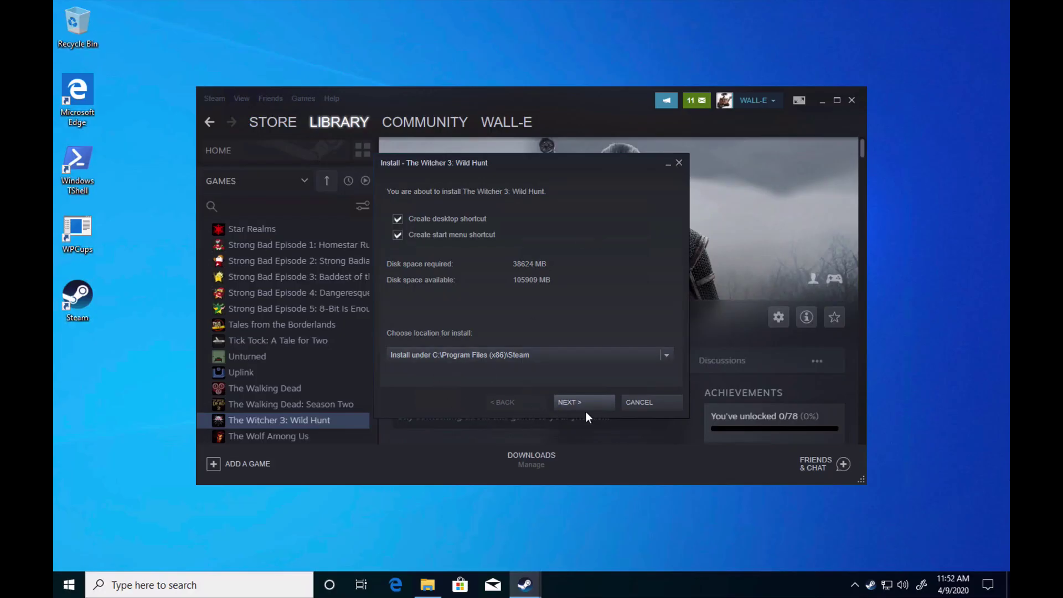
click(586, 401)
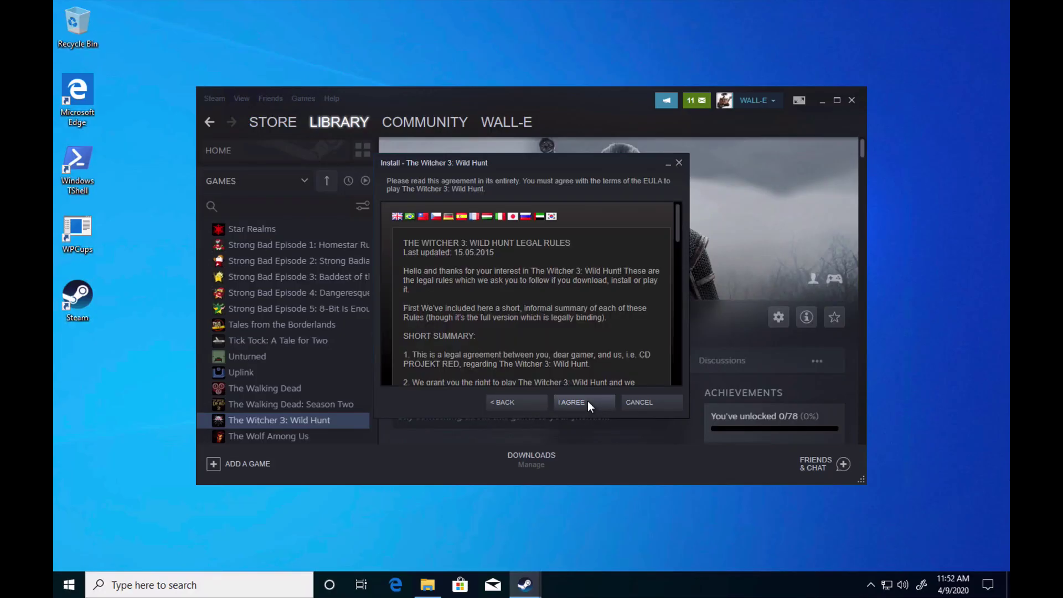
click(586, 400)
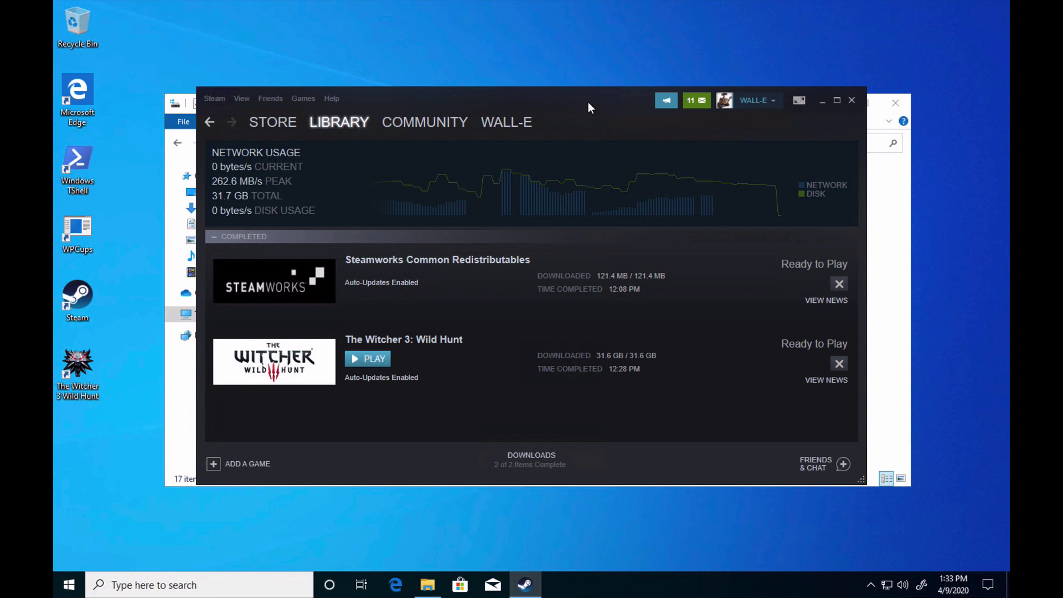
Check the disconnect shortcut's tscon target on Windows (C:), then run it to end the session.
drag(572, 97, 644, 88)
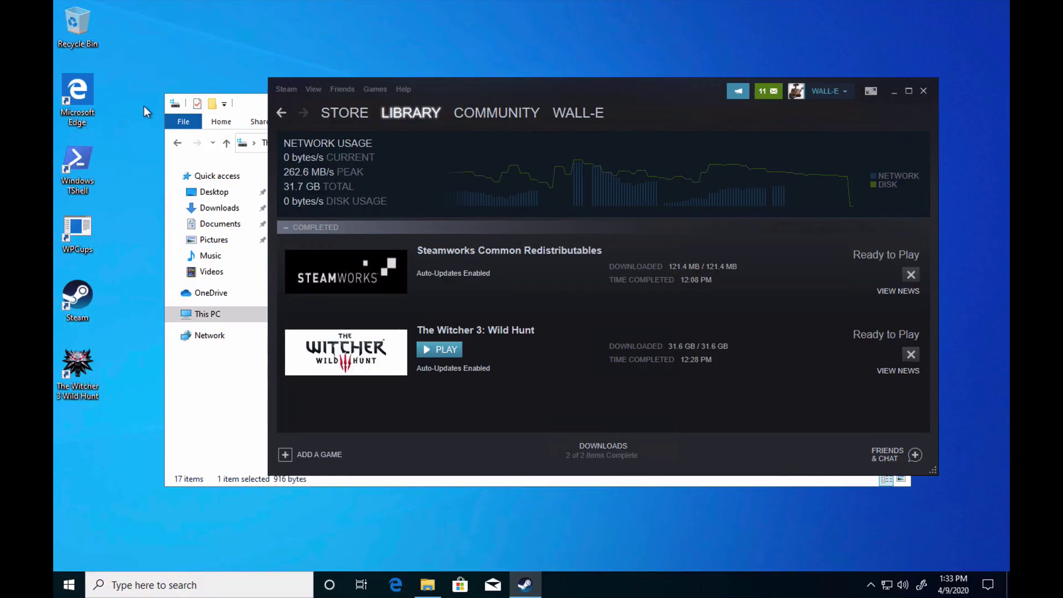
click(208, 381)
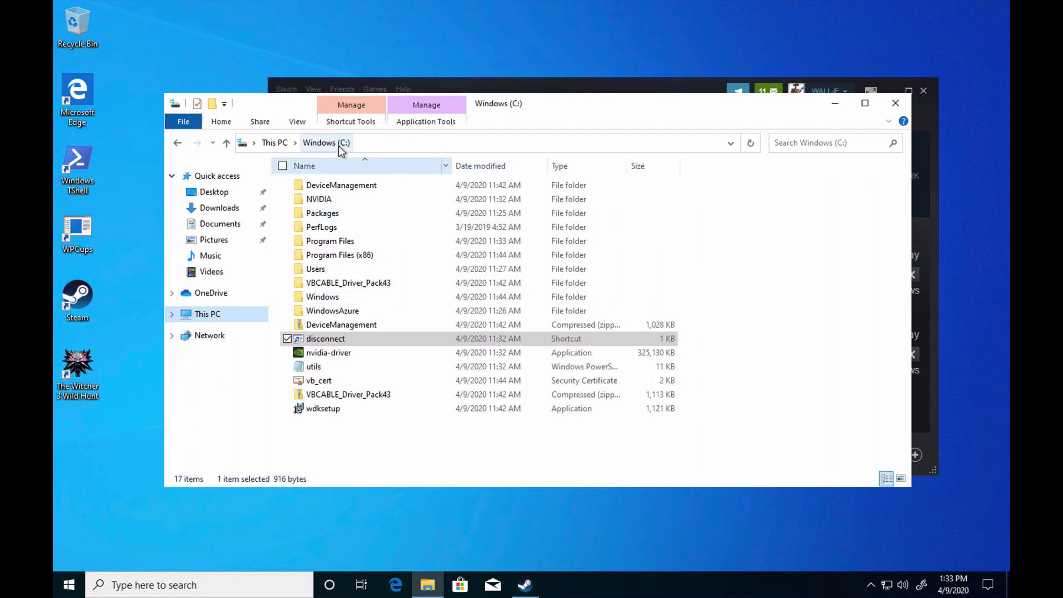
right_click(320, 342)
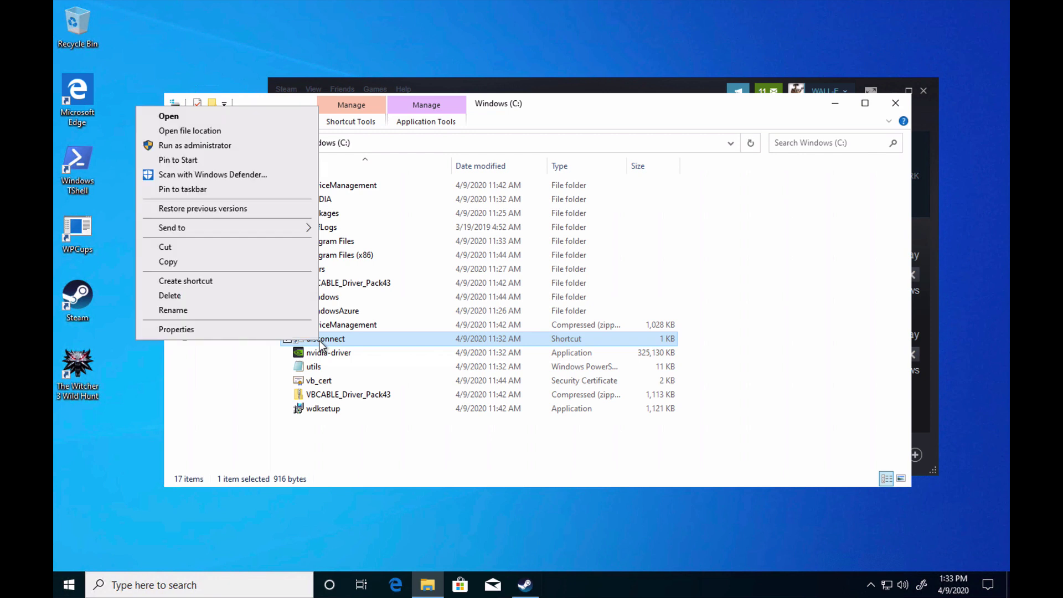
click(183, 332)
click(497, 346)
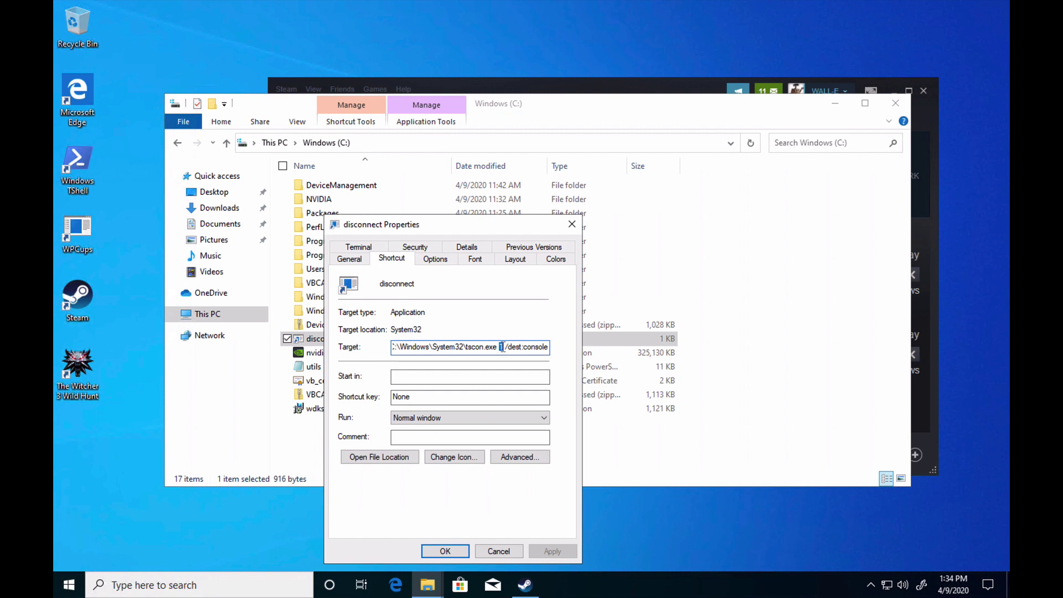
click(498, 550)
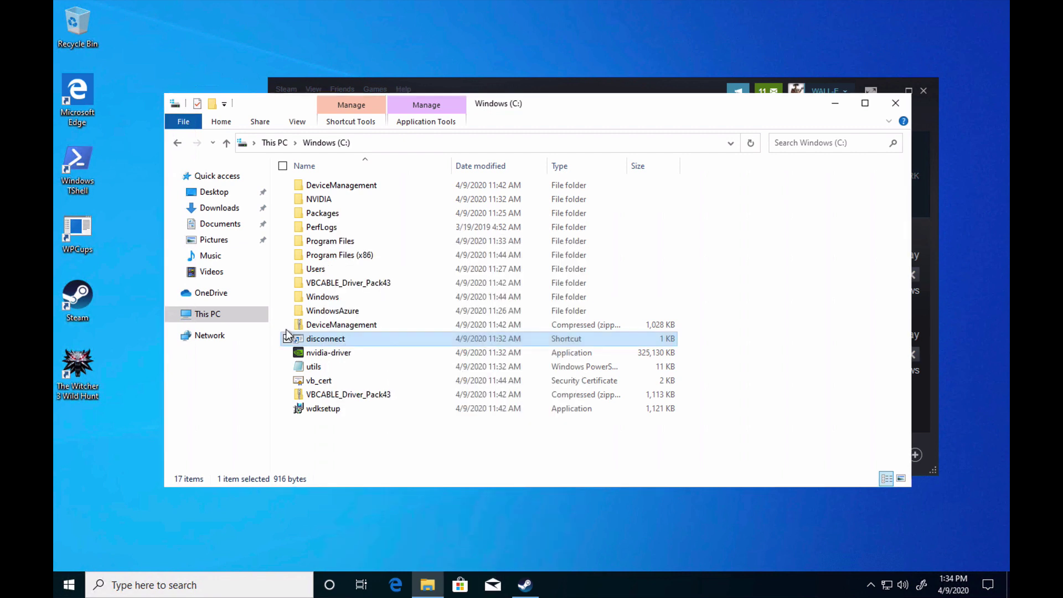
double_click(320, 339)
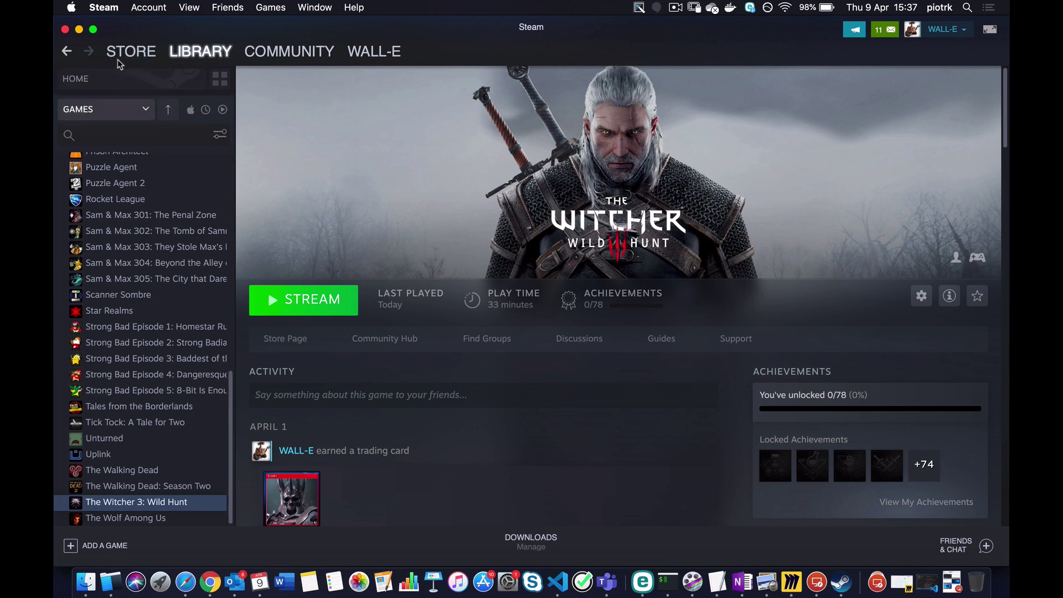
click(100, 10)
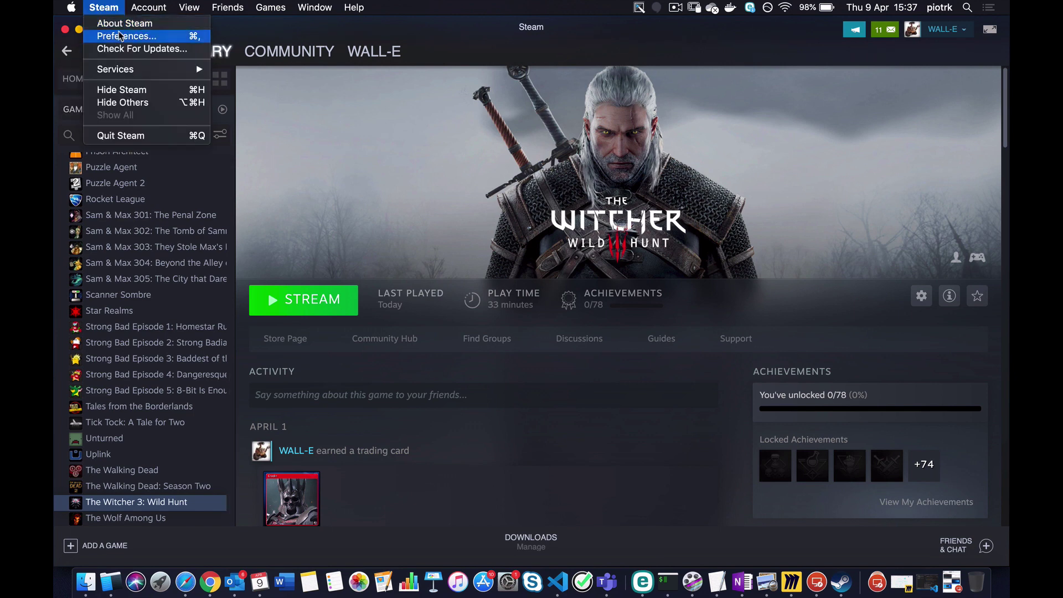
click(114, 36)
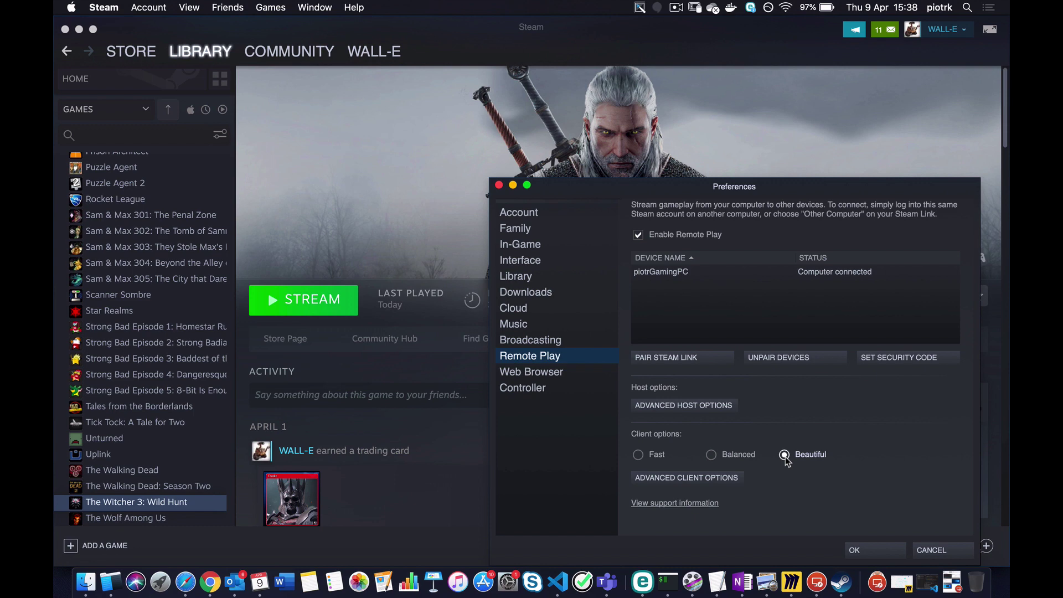
click(662, 480)
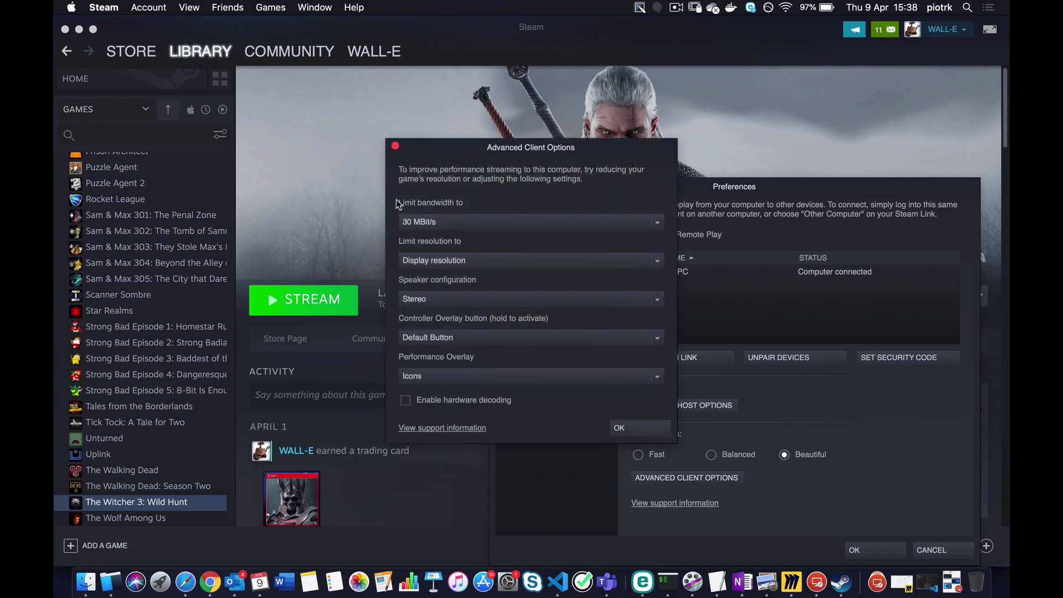
click(463, 222)
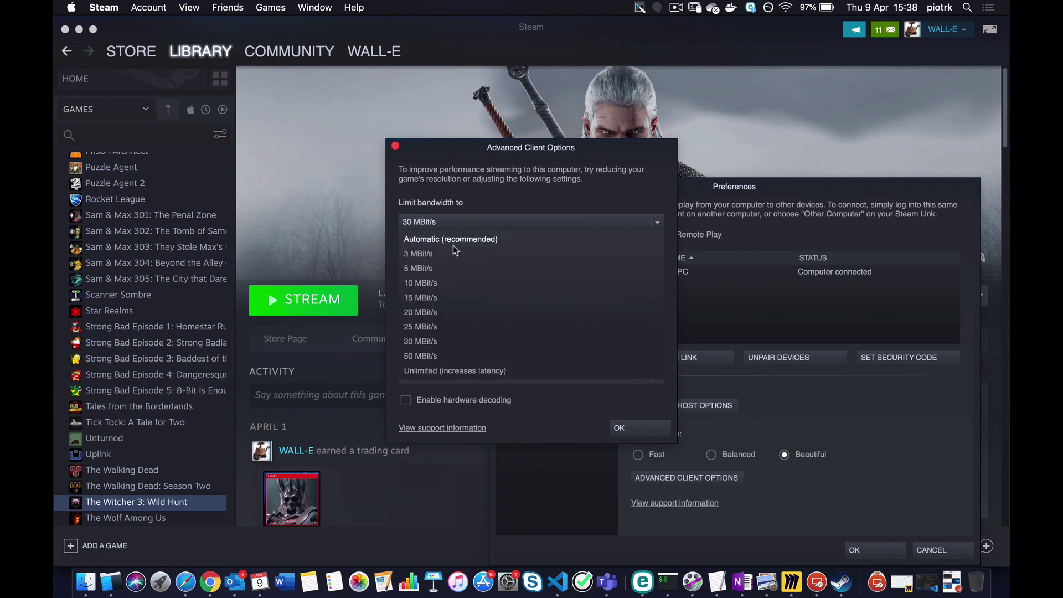
click(426, 341)
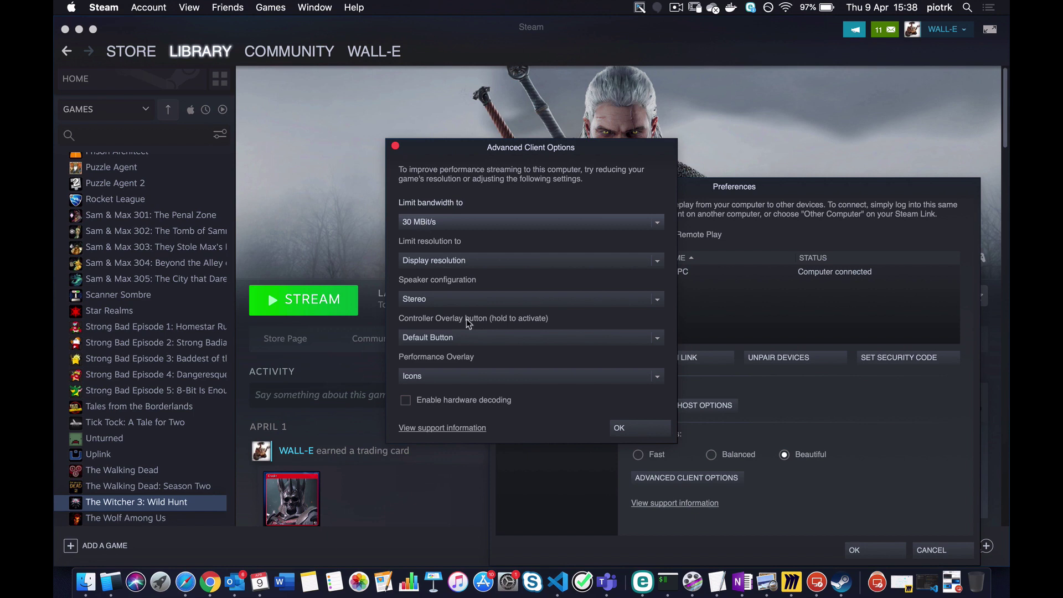
click(629, 427)
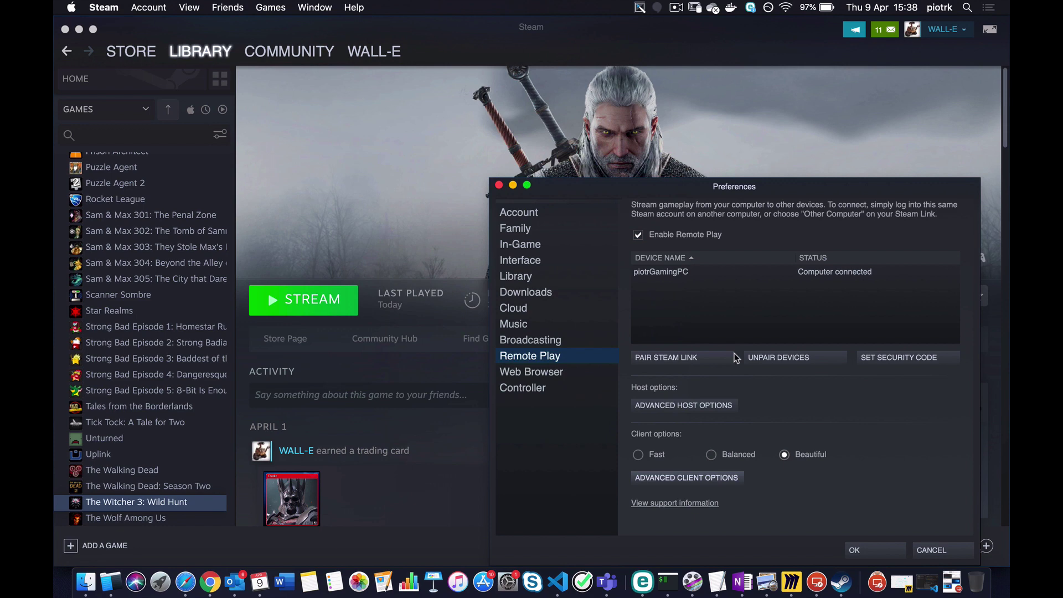
click(862, 555)
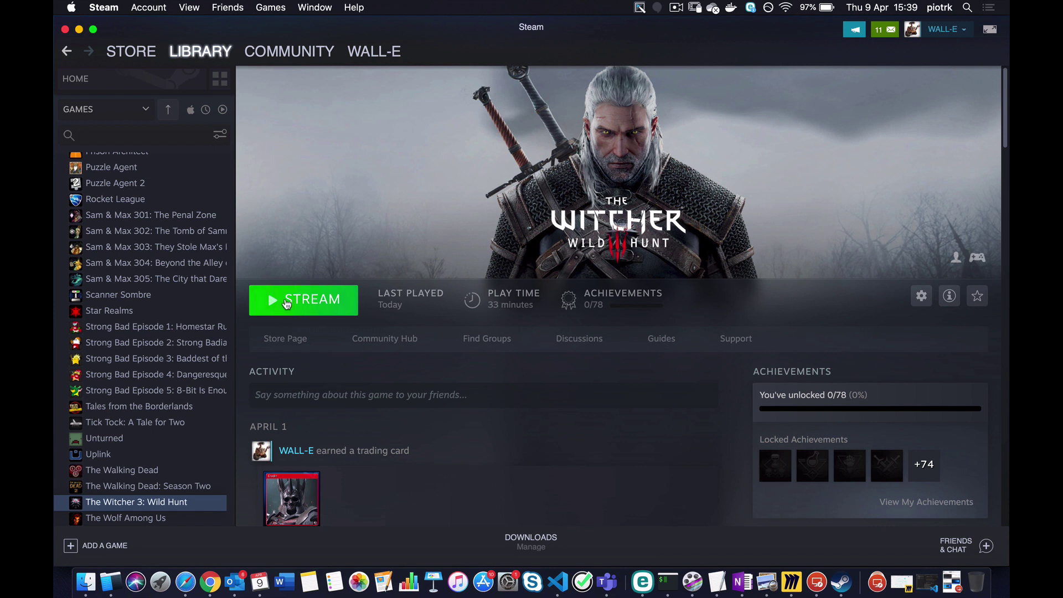
Stream The Witcher 3 to the Mac, continue the latest save (KONTYNUUJ), and dismiss the tutorial panel.
click(323, 298)
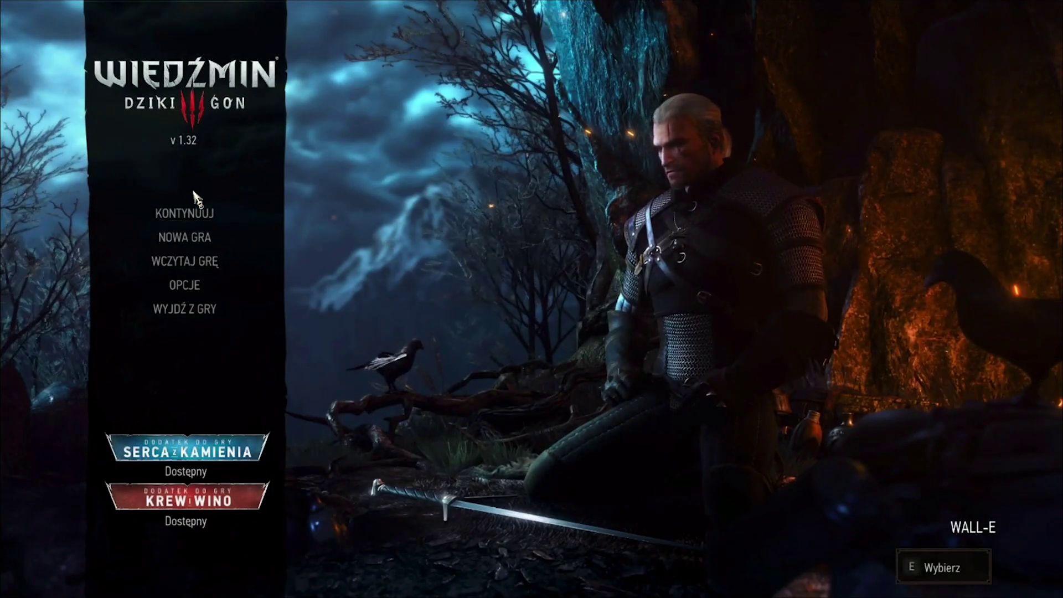
click(173, 214)
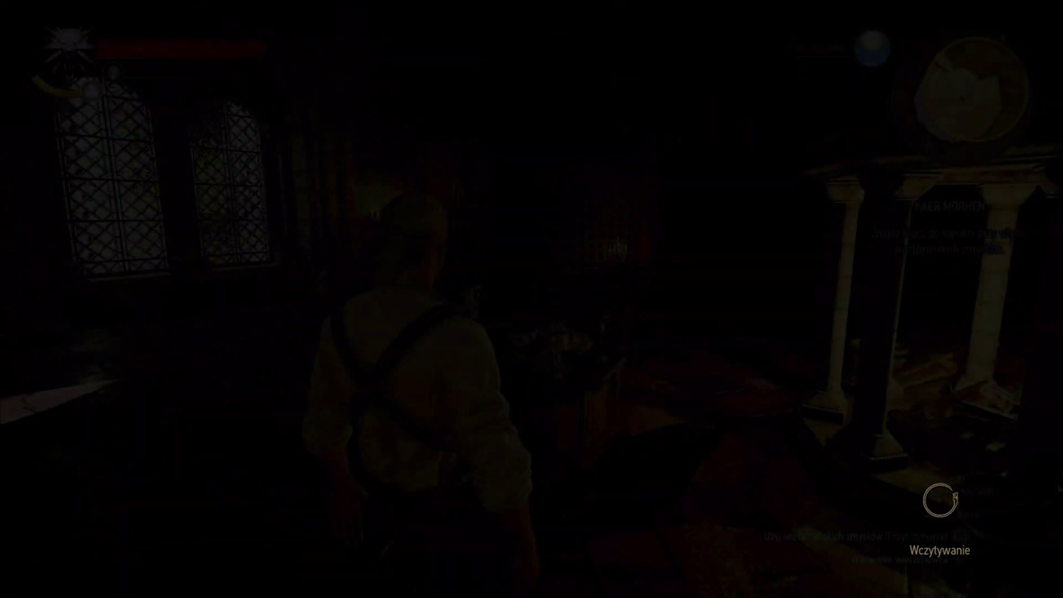
key(w)
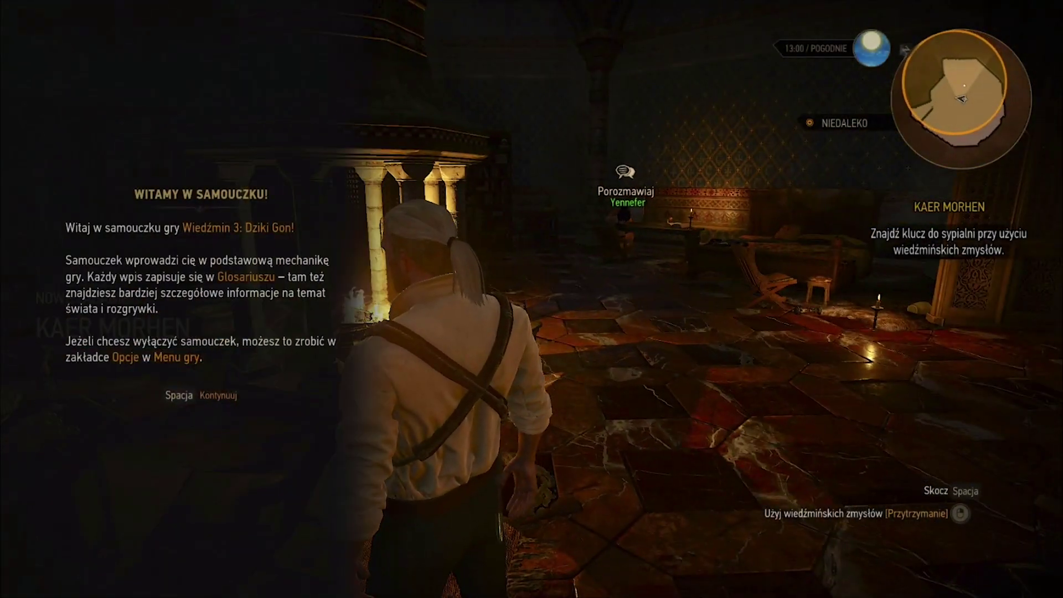
key(space)
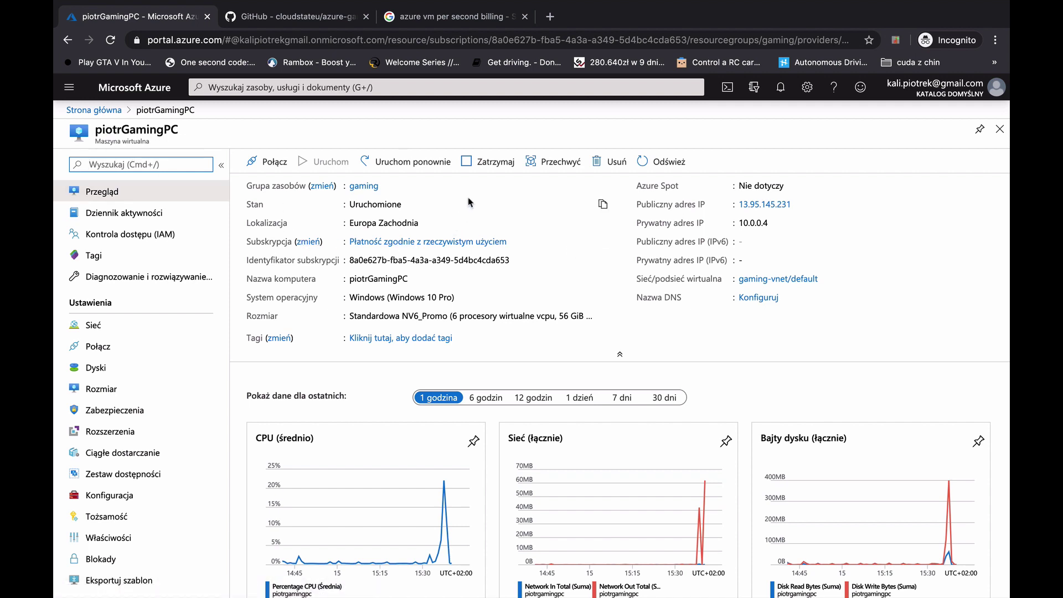
Stop piotrGamingPC with its public IP left unreserved, then view the Połącz connection options.
click(481, 163)
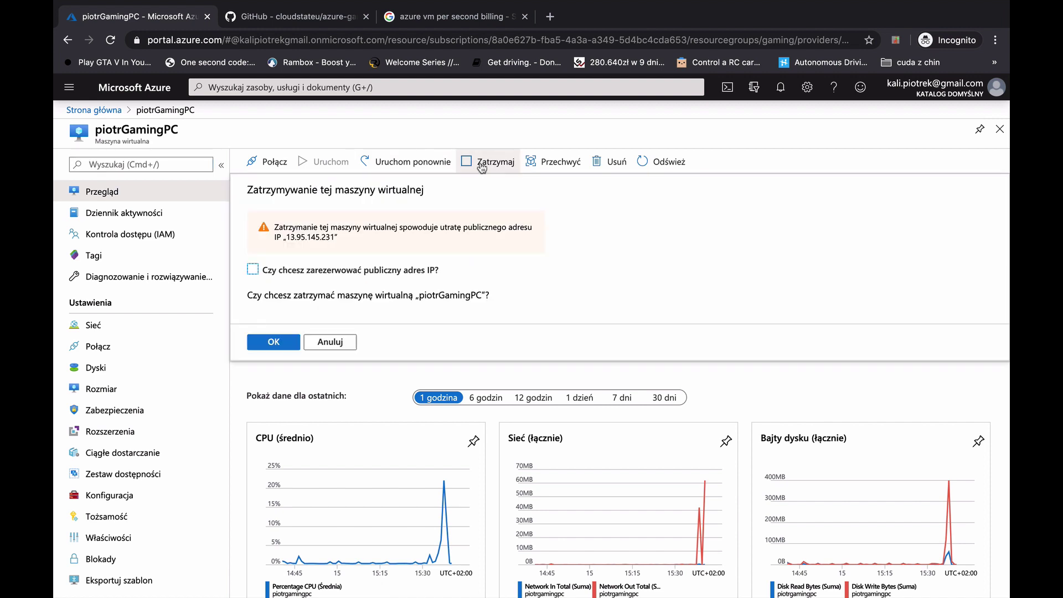
click(271, 347)
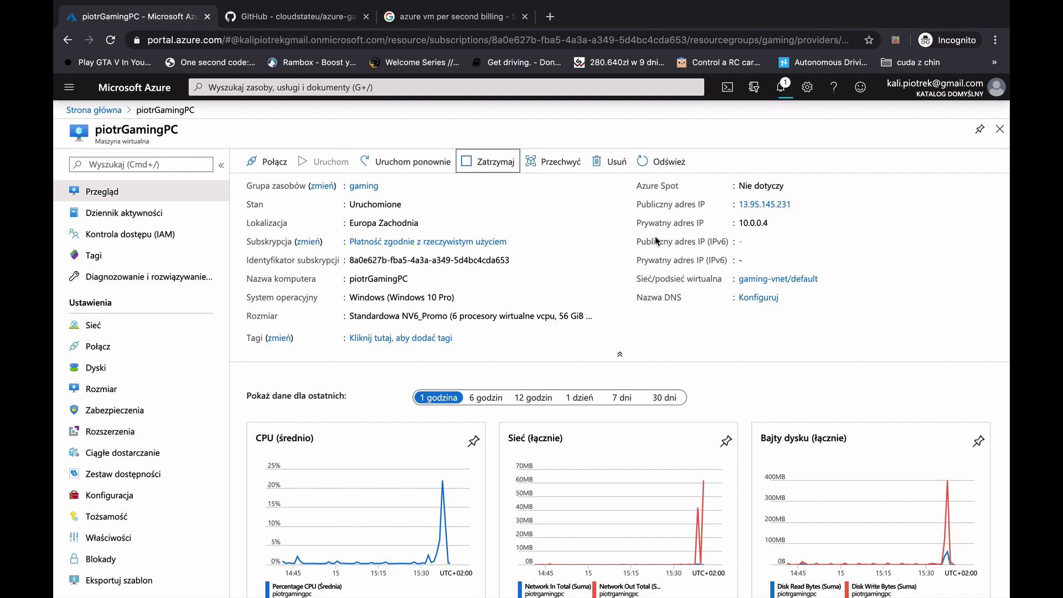
click(260, 164)
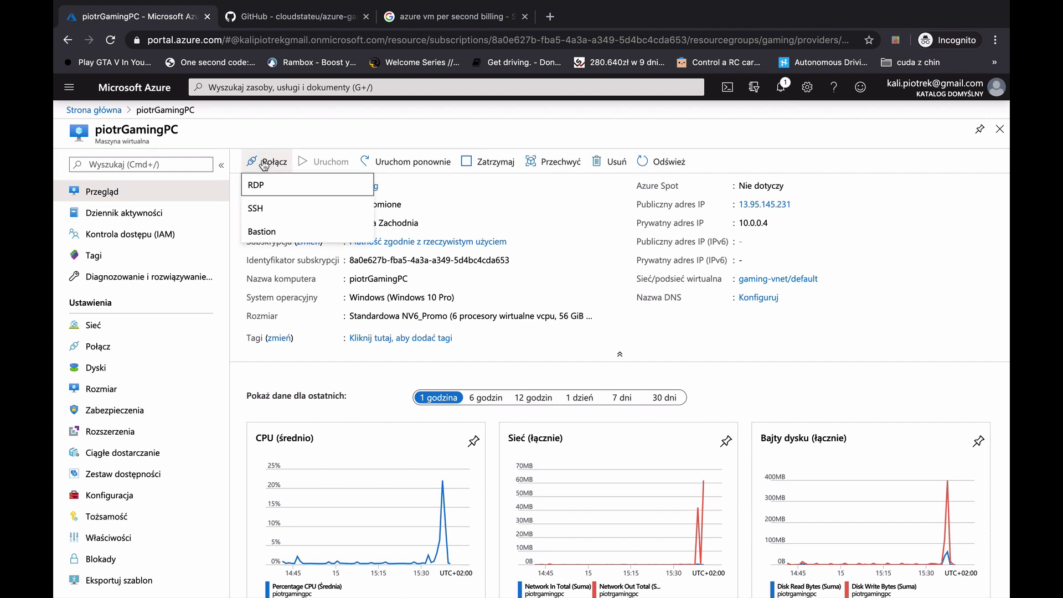